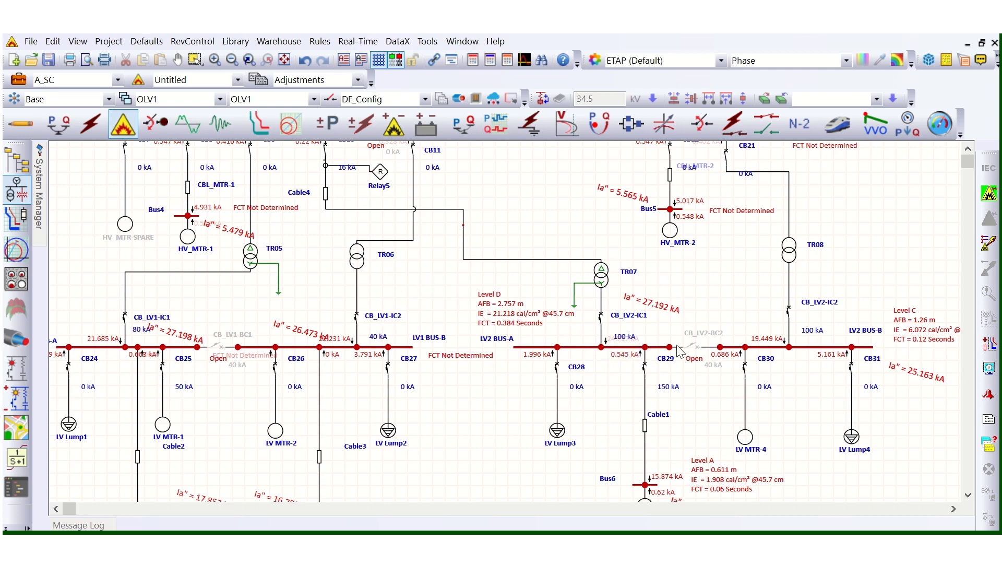
Open LV2 BUS-A's properties and launch the Enclosure Editor from its Rating tab.
scroll(682, 352, "down", 1)
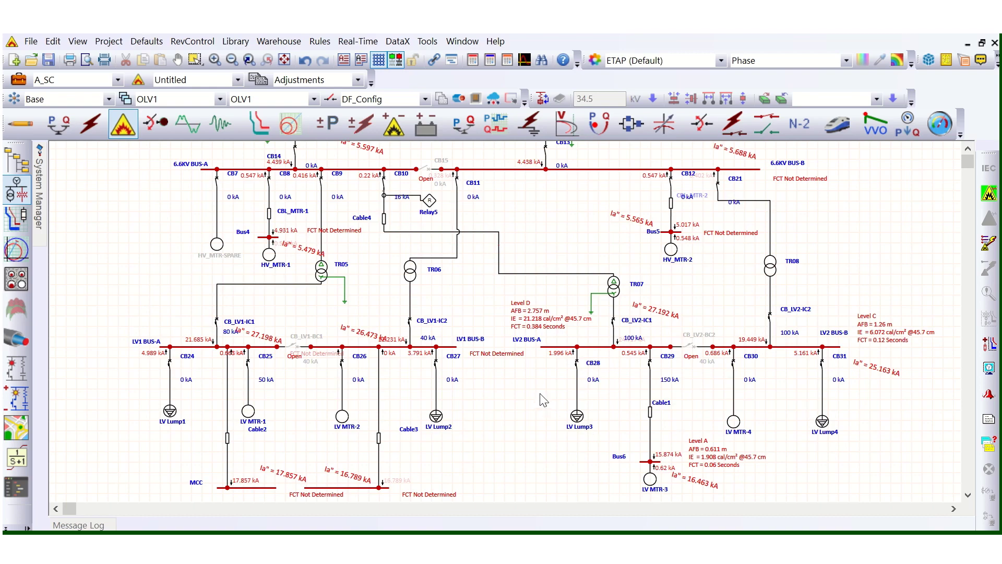
scroll(560, 390, "down", 3)
scroll(827, 252, "up", 2)
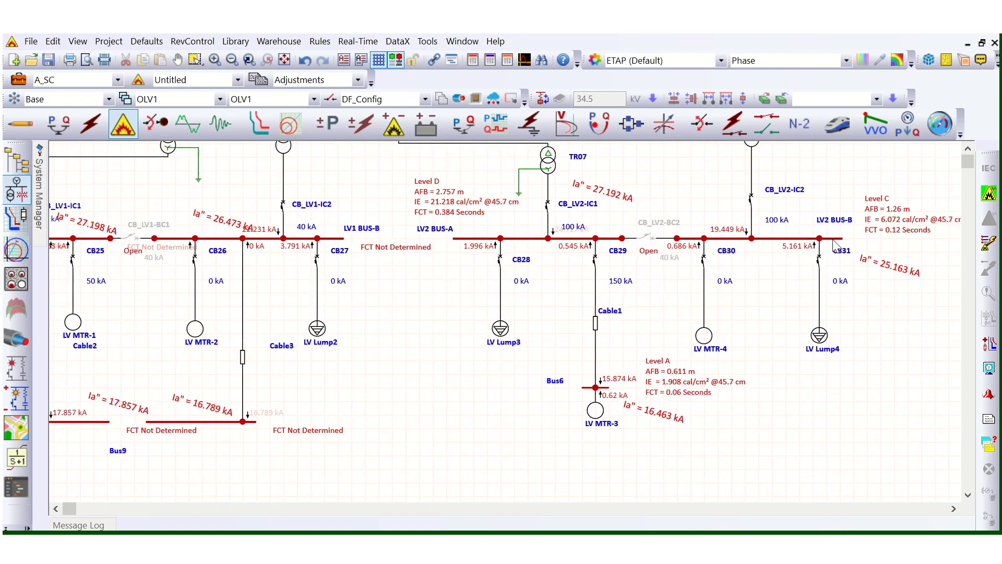
scroll(826, 252, "up", 2)
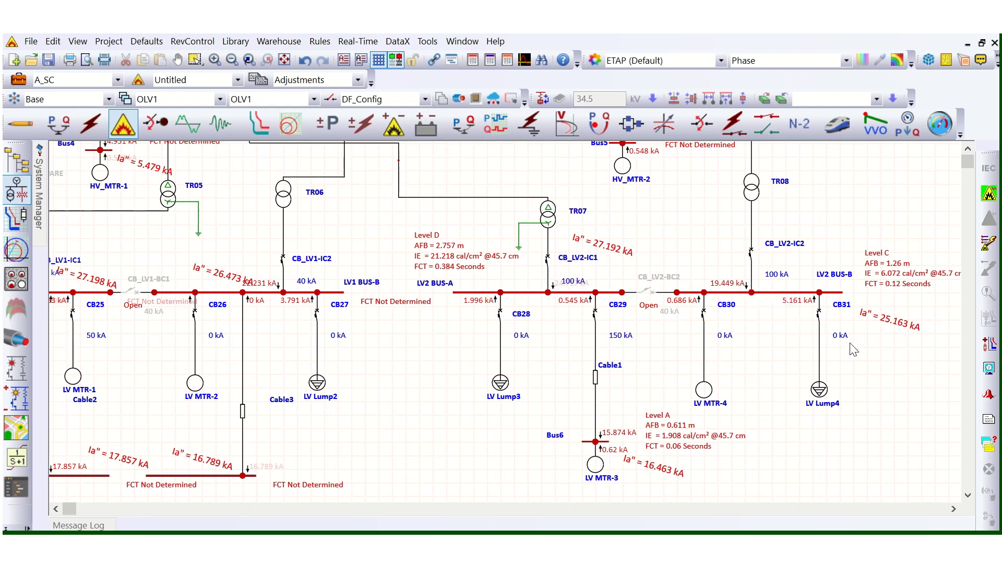
scroll(874, 379, "down", 1)
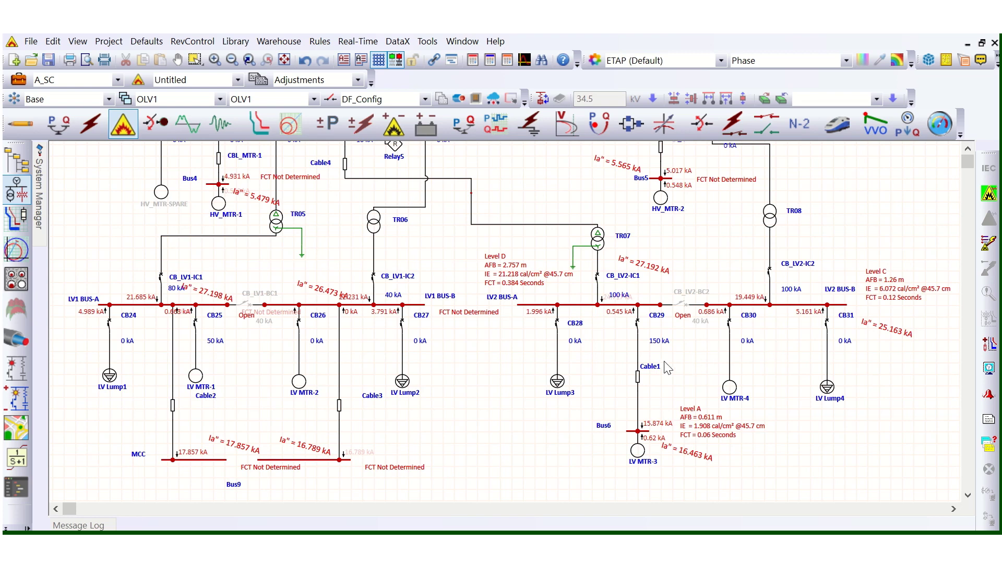
double_click(568, 306)
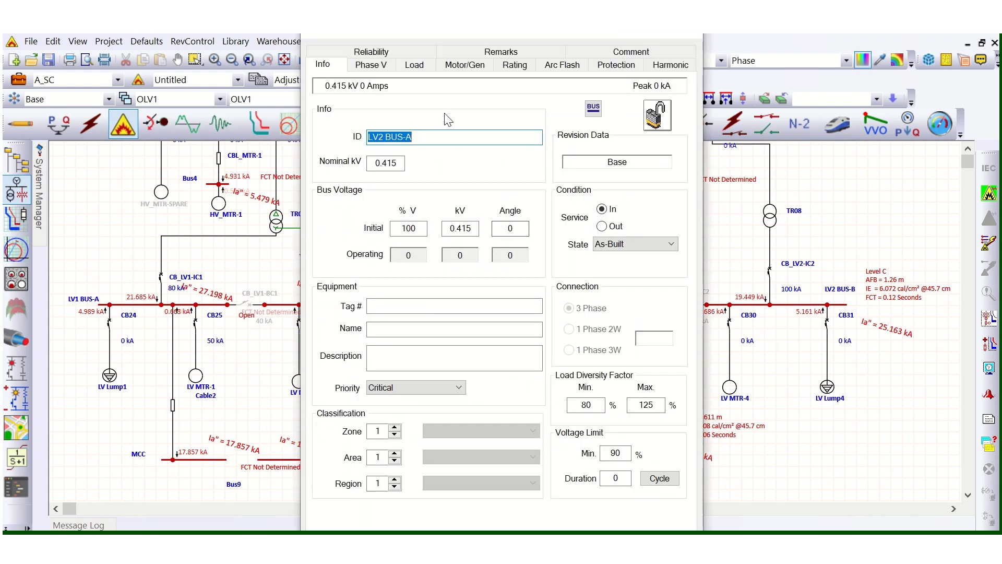
left_click(507, 66)
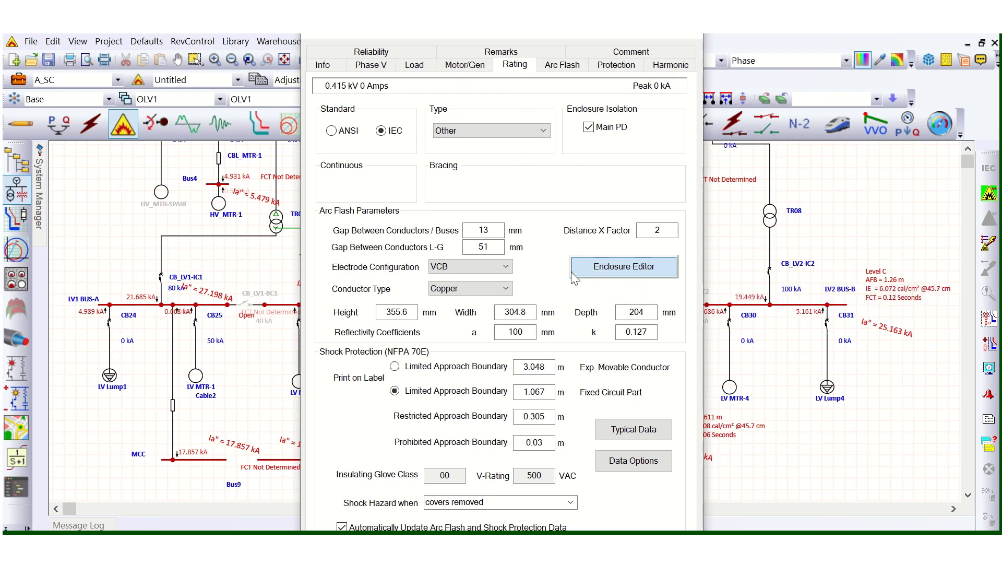
left_click(600, 269)
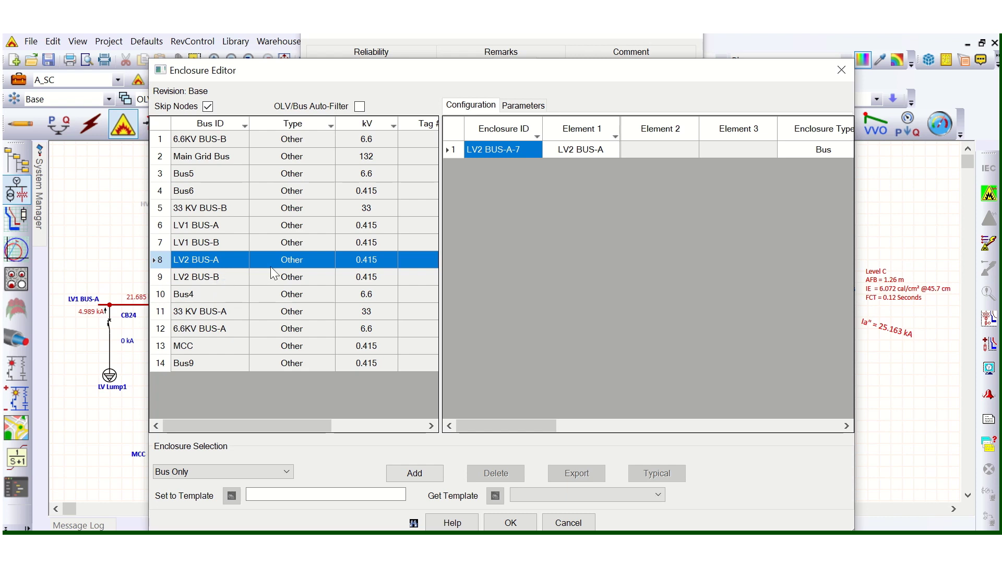
Delete the existing enclosure LV2 BUS-A-7 and confirm the deletion.
left_click_drag(563, 430, 500, 429)
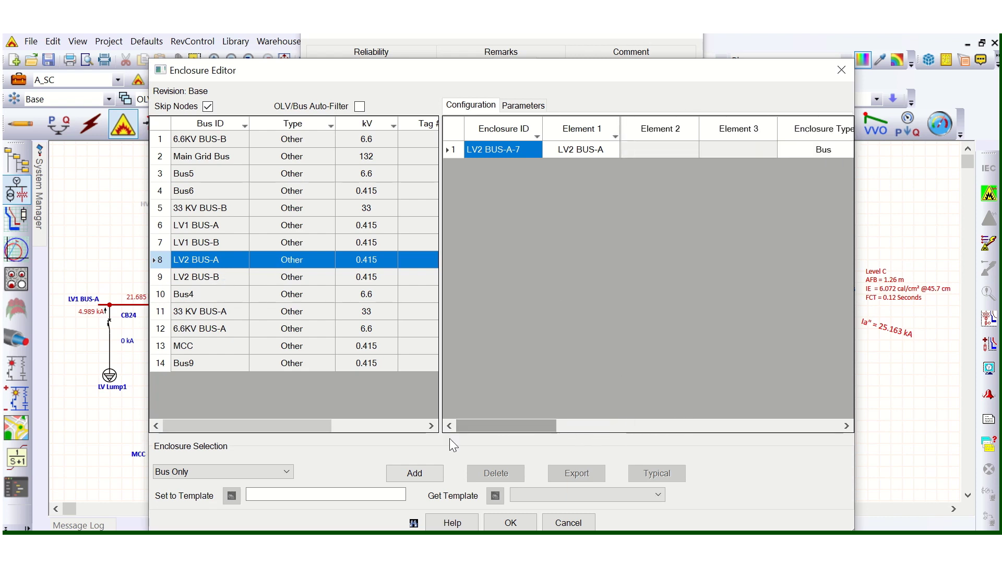
left_click(450, 149)
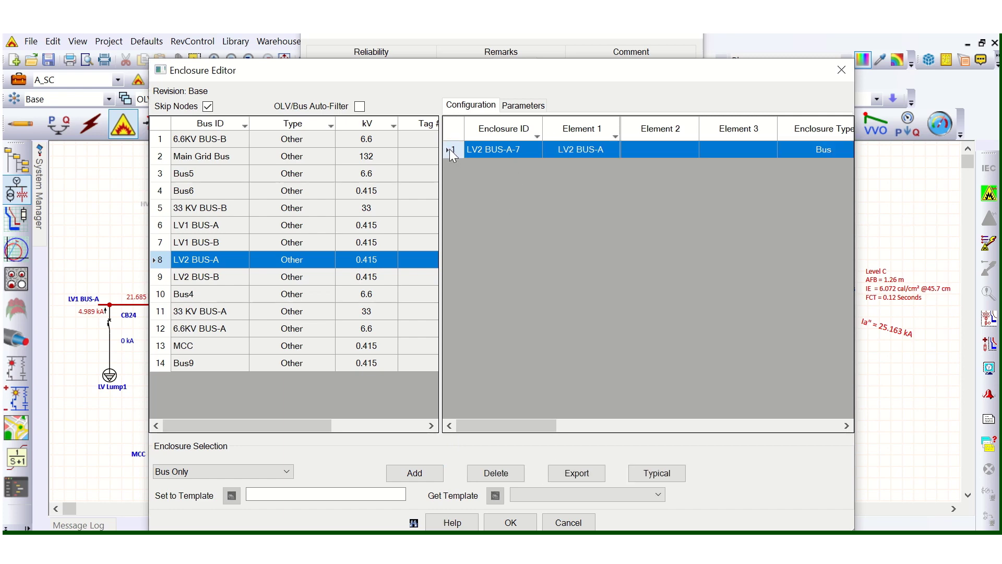
left_click(496, 473)
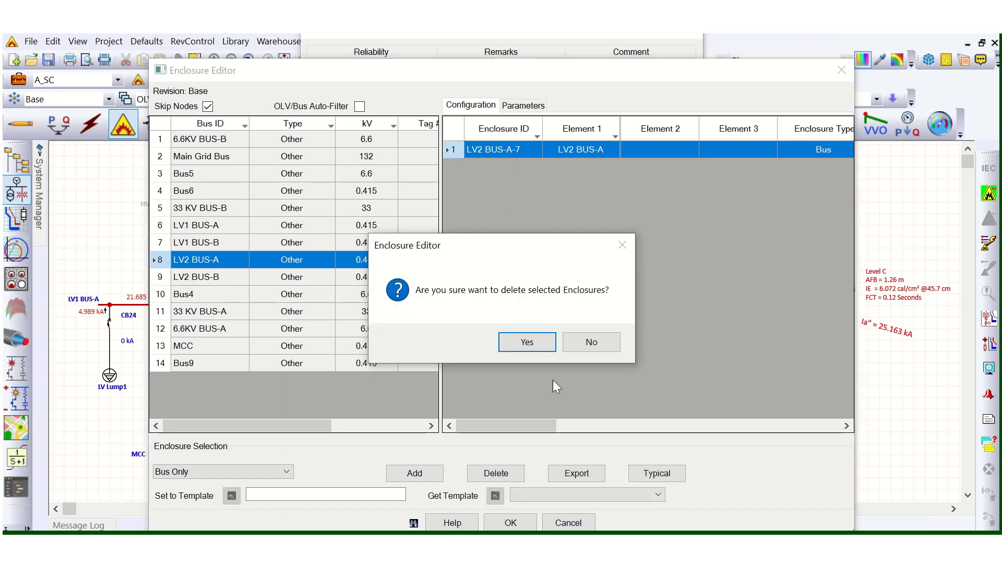
left_click(534, 347)
Reselect LV2 BUS-A in the bus list and view the Enclosure Selection types.
left_click(216, 278)
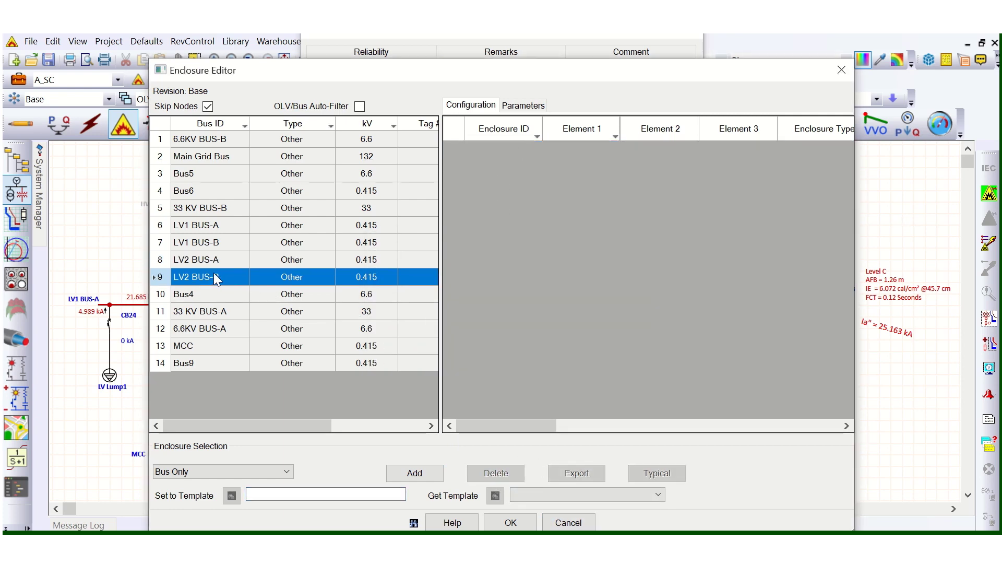
left_click(204, 261)
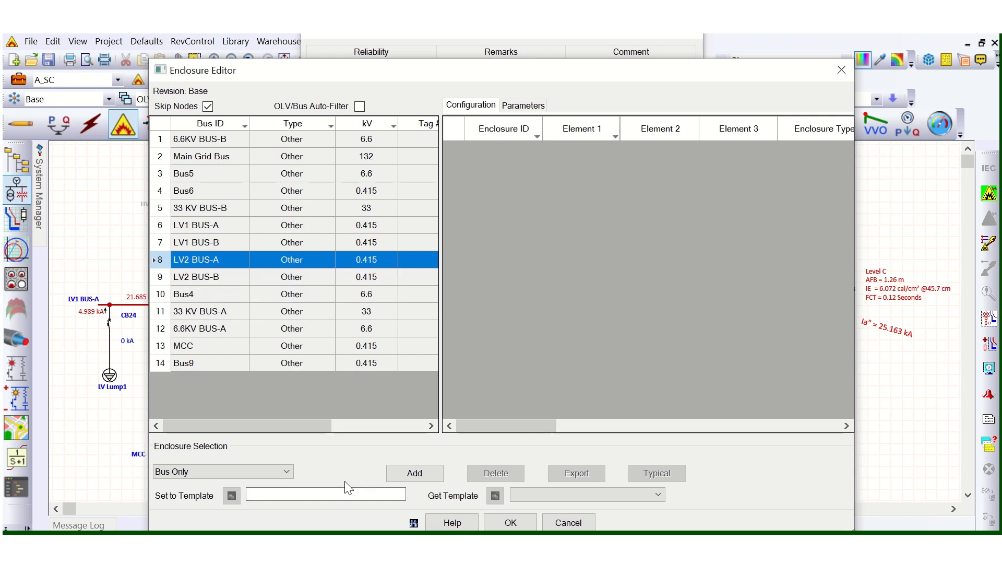
left_click(280, 474)
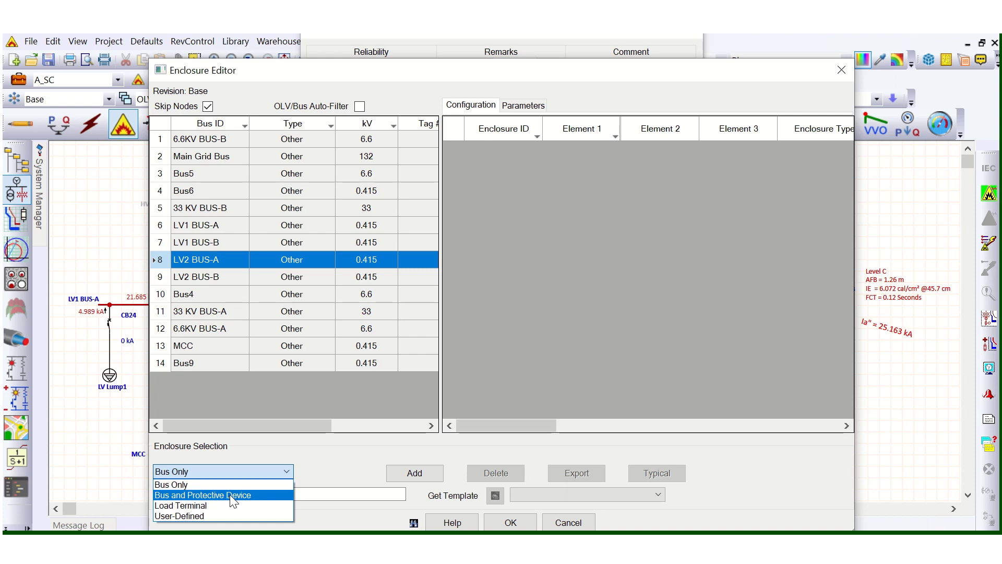
Add a Bus Only enclosure LV2 BUS-A-1 and enlarge the editor to show its columns.
left_click(204, 485)
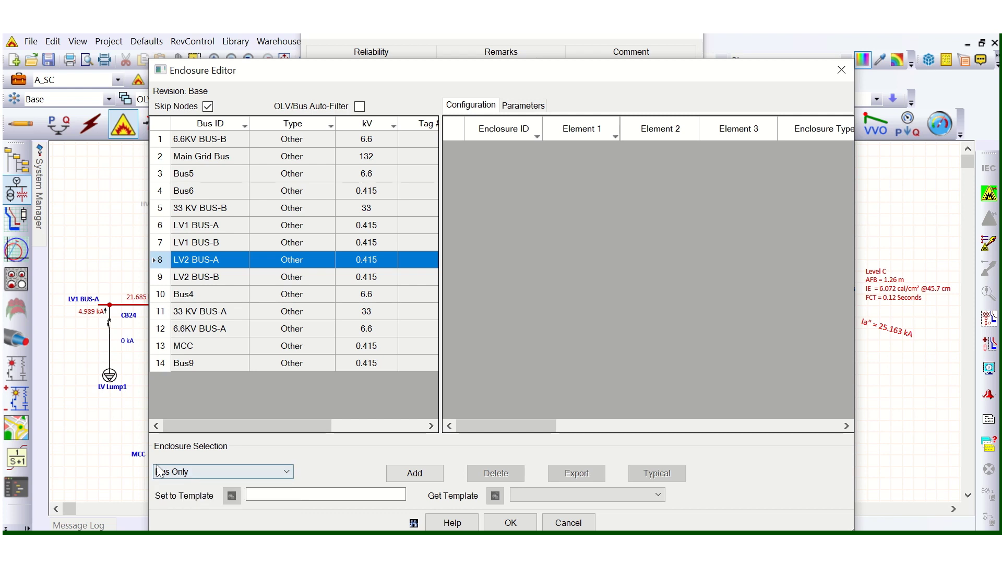
left_click(420, 473)
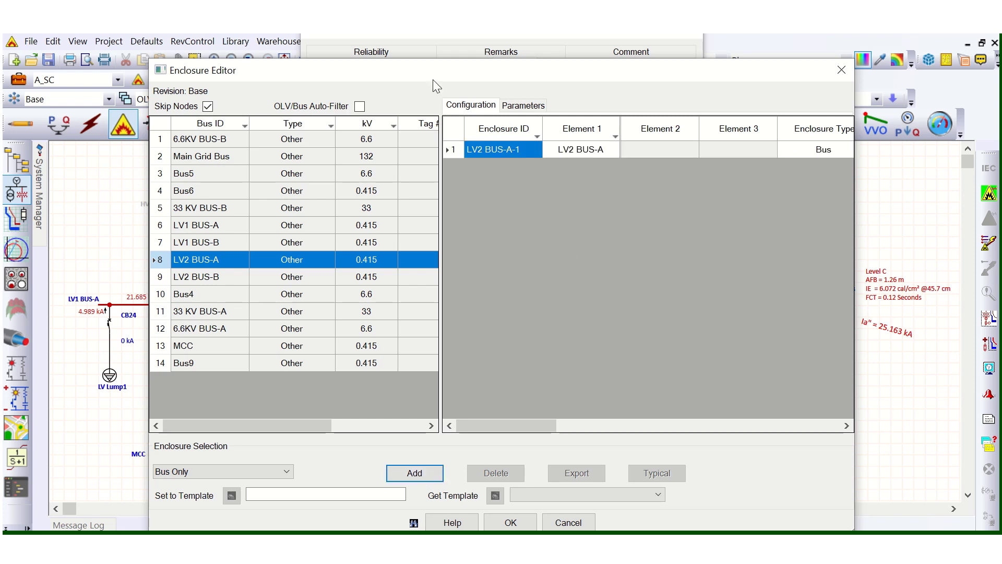
left_click_drag(402, 69, 286, 57)
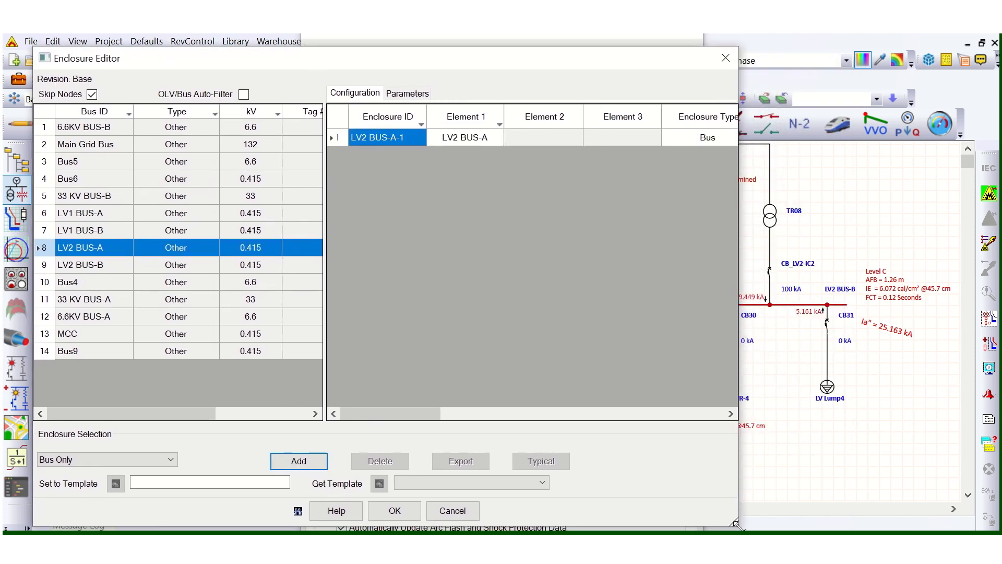
left_click_drag(735, 523, 931, 523)
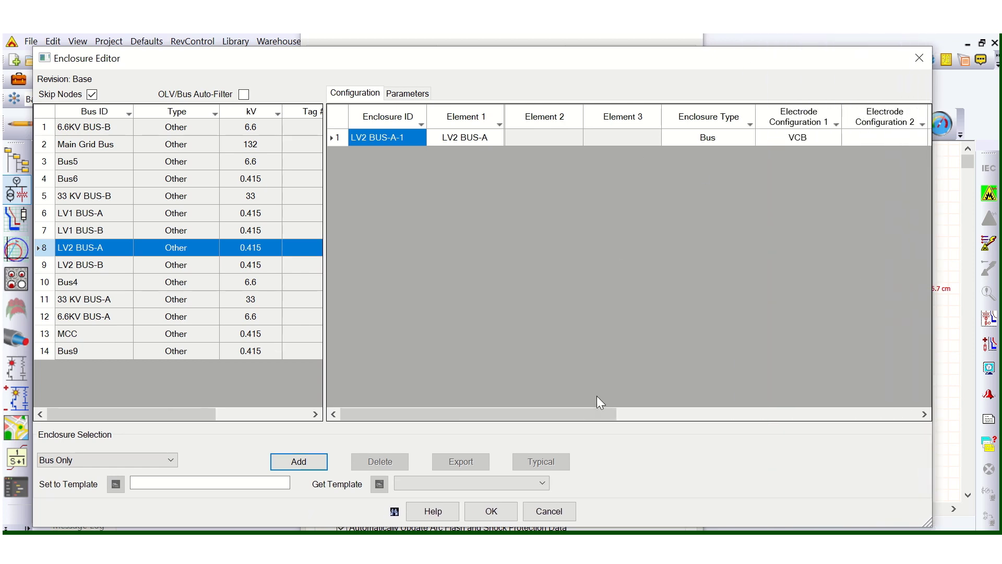
left_click_drag(595, 415, 722, 439)
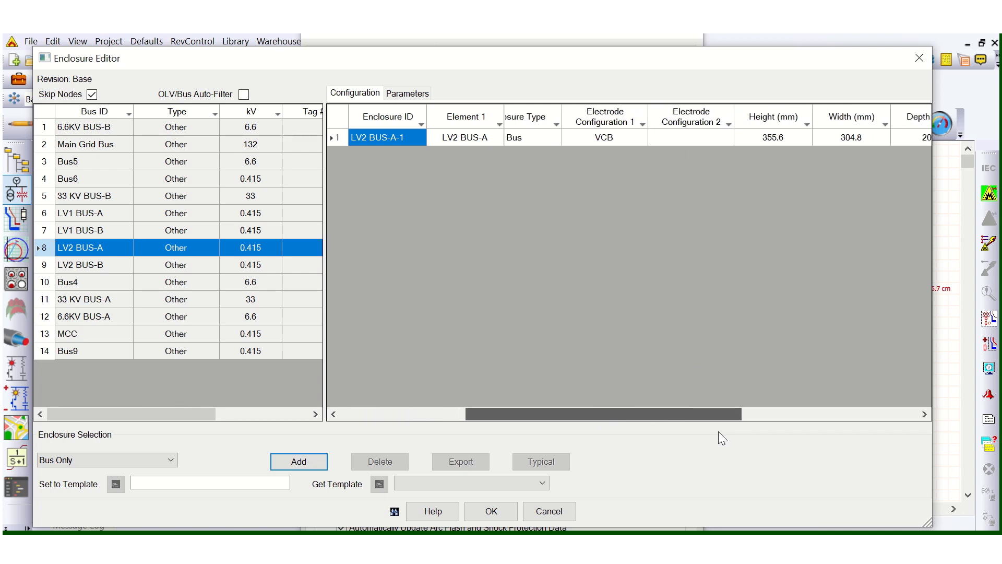
Review the Electrode Configuration 1 options and keep VCB for LV2 BUS-A-1.
left_click(606, 140)
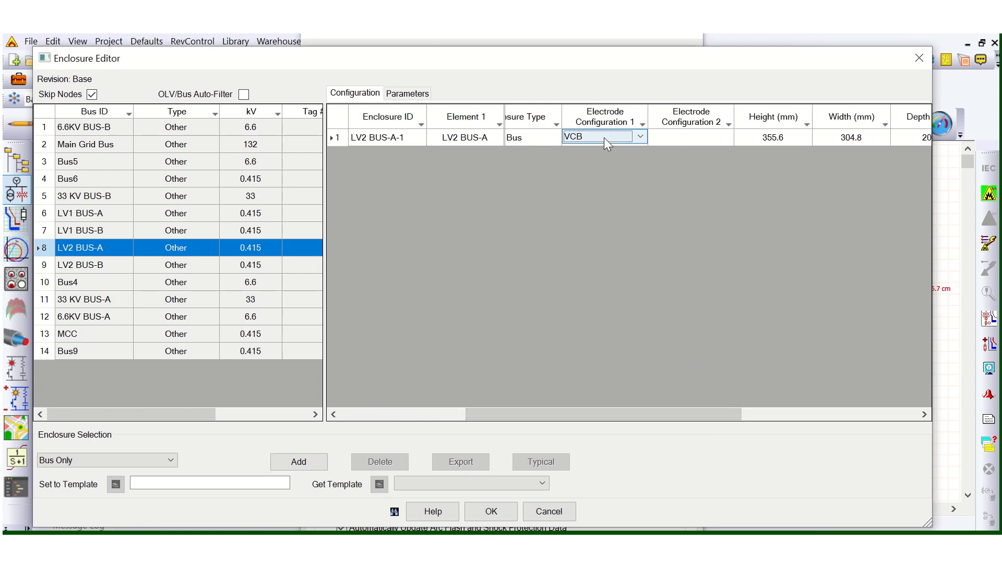
left_click(606, 140)
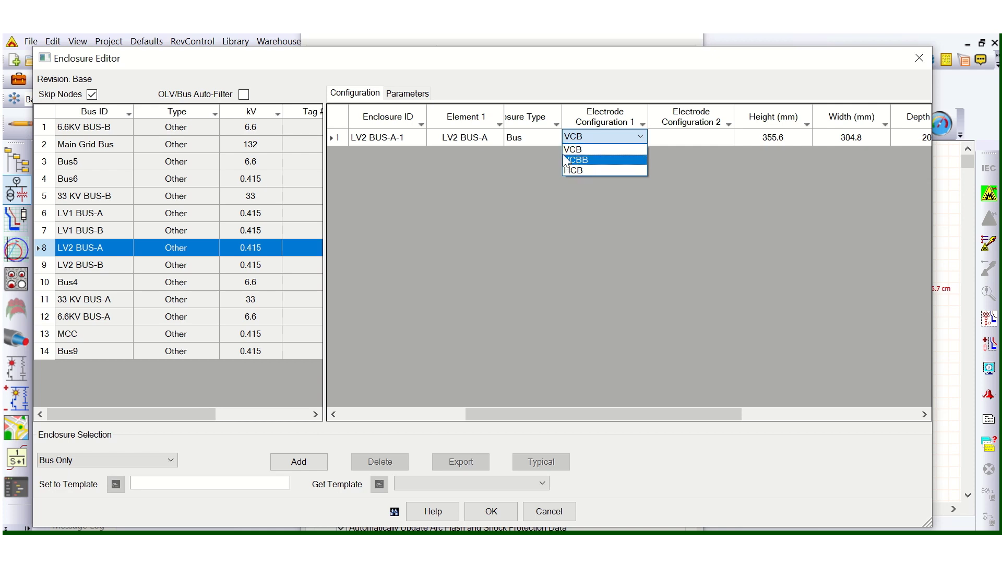
left_click(616, 204)
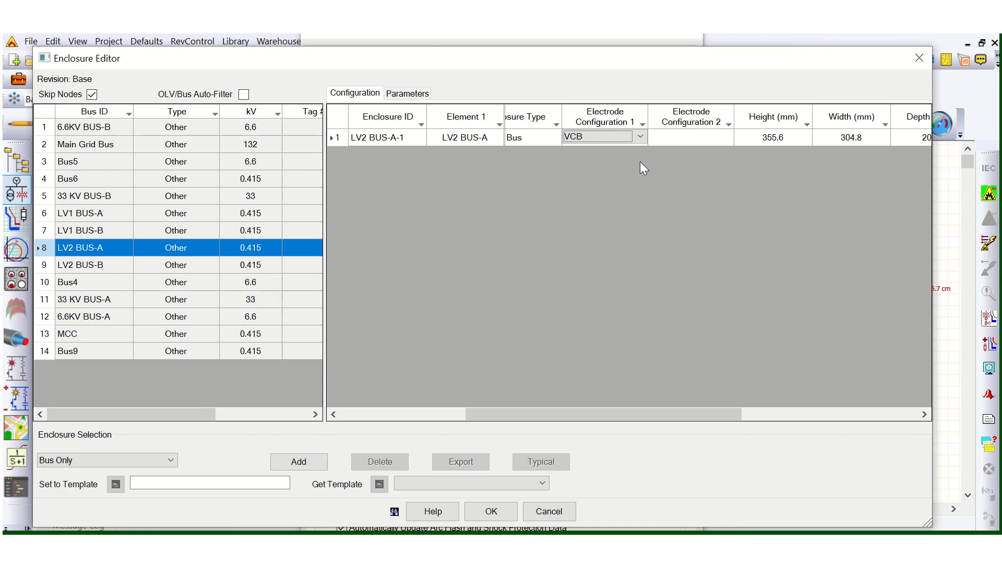
left_click(577, 140)
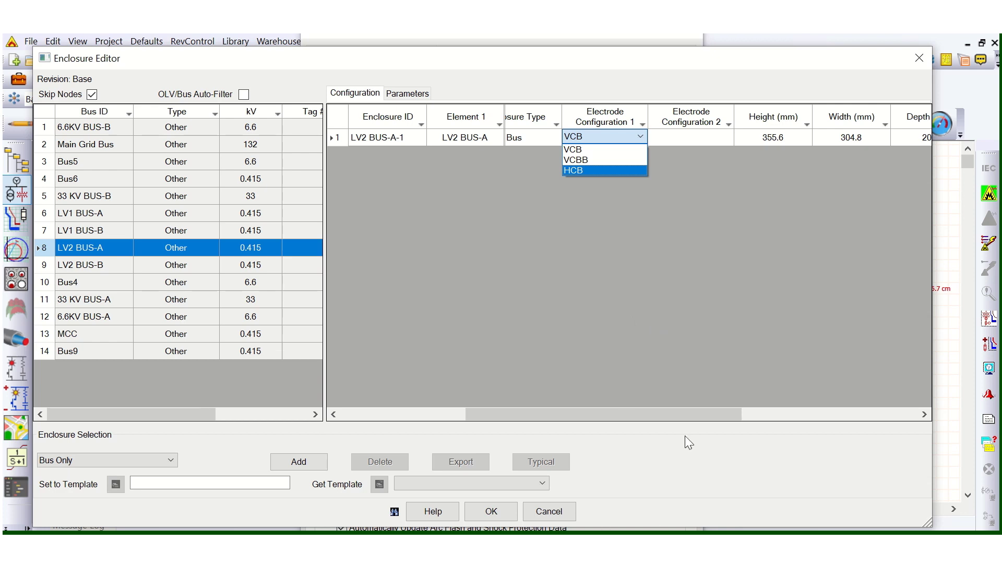
left_click(522, 259)
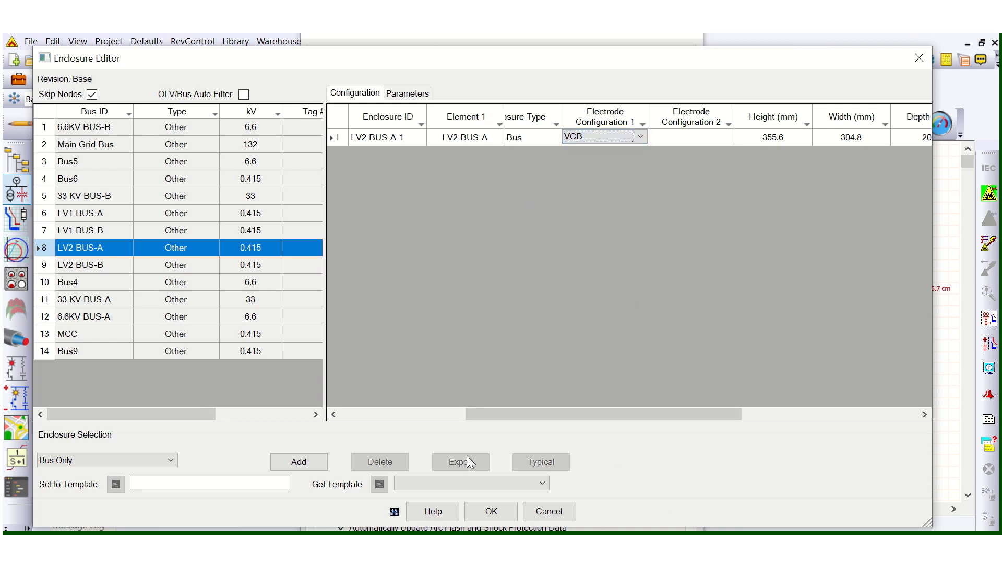
Save the enclosure changes, close the bus editor, and switch to the Paint reference image.
left_click(544, 514)
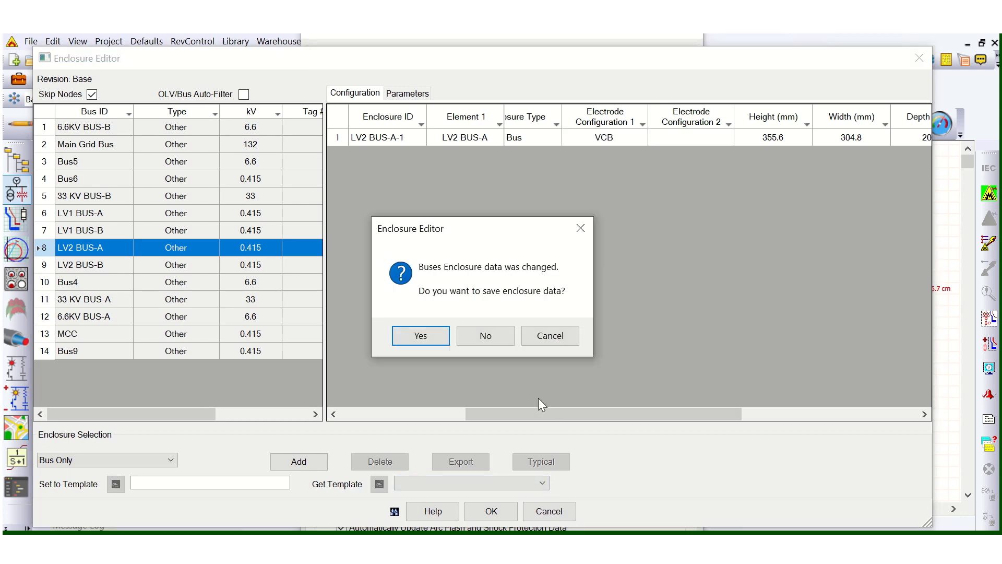
left_click(441, 336)
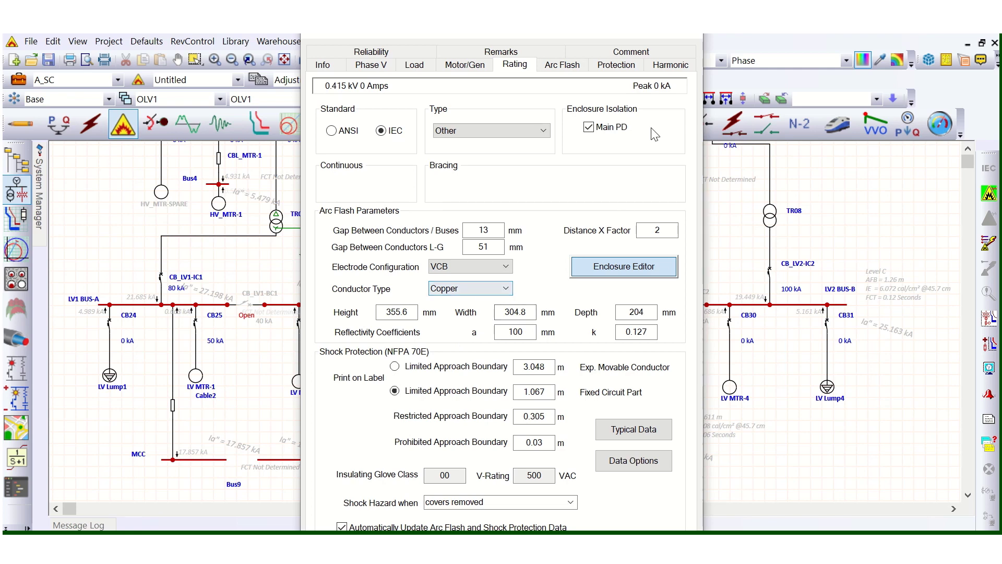
key("Return")
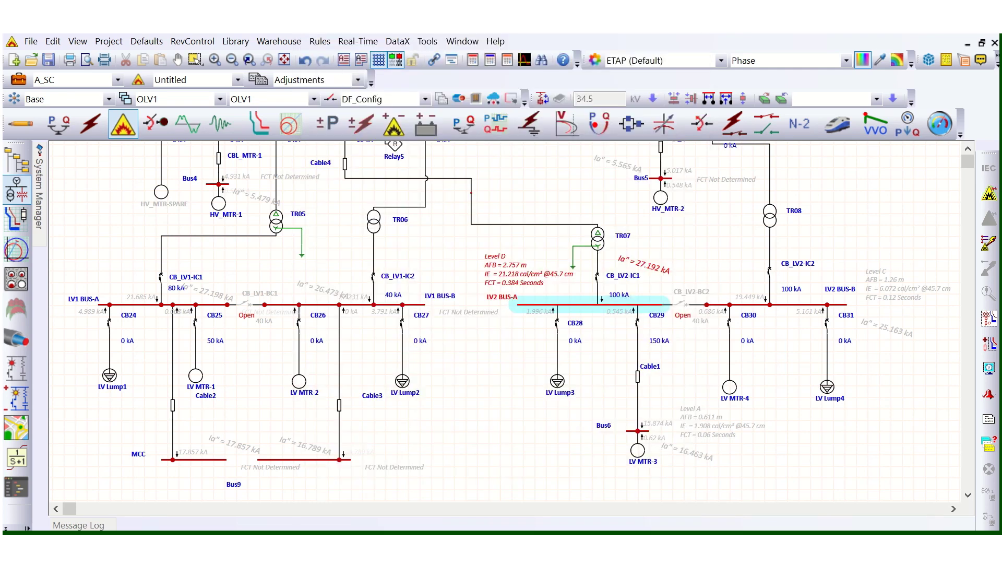
key("alt+Tab")
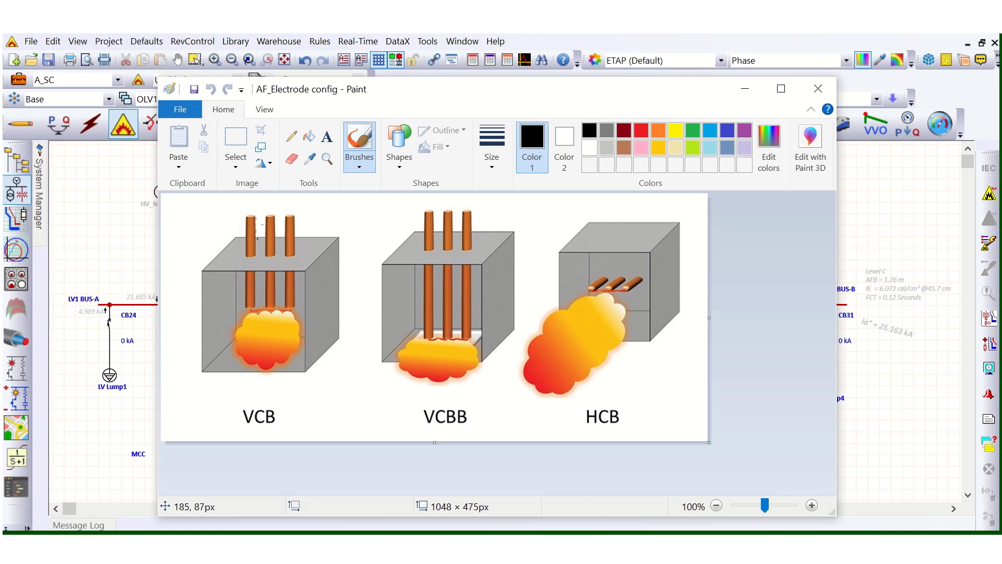
In Paint, circle the VCB, VCBB and HCB labels in green, line the VCBB flame top, then minimize Paint.
left_click(291, 139)
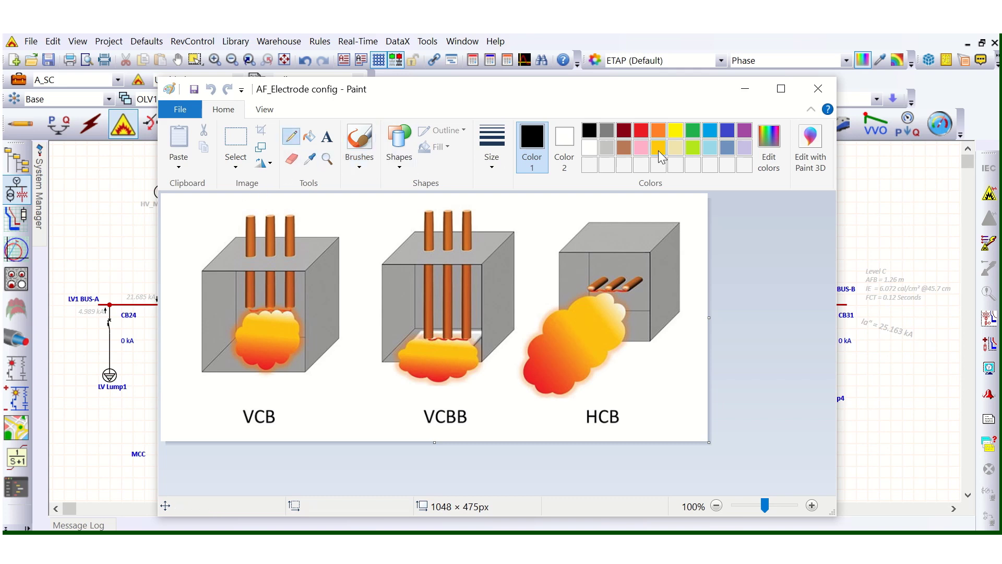
left_click(693, 132)
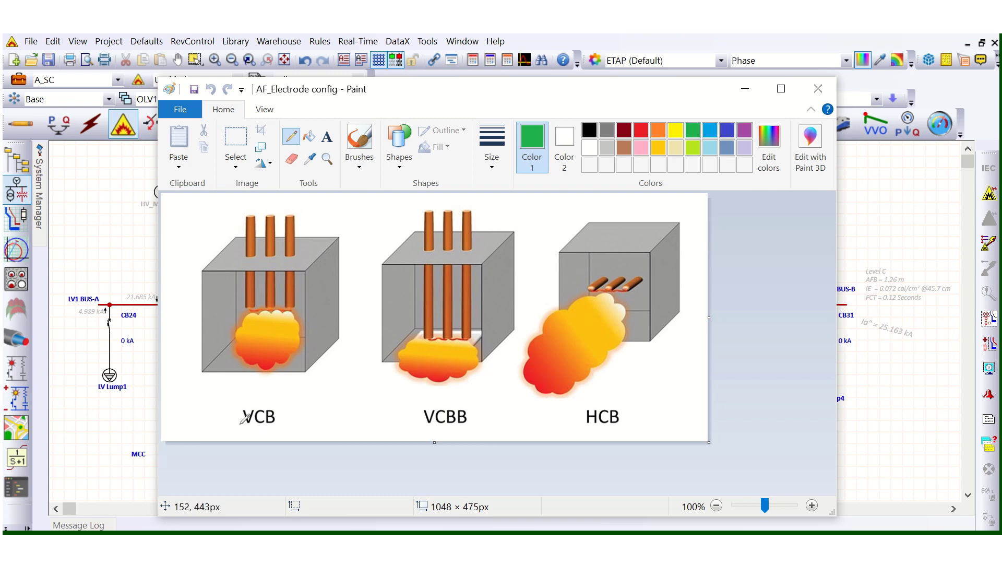
mouse_move(236, 406)
left_mouse_down()
mouse_move(269, 401)
mouse_move(280, 425)
mouse_move(242, 429)
mouse_move(246, 403)
left_mouse_up()
mouse_move(445, 398)
left_mouse_down()
mouse_move(419, 405)
mouse_move(419, 427)
mouse_move(479, 424)
mouse_move(441, 401)
left_mouse_up()
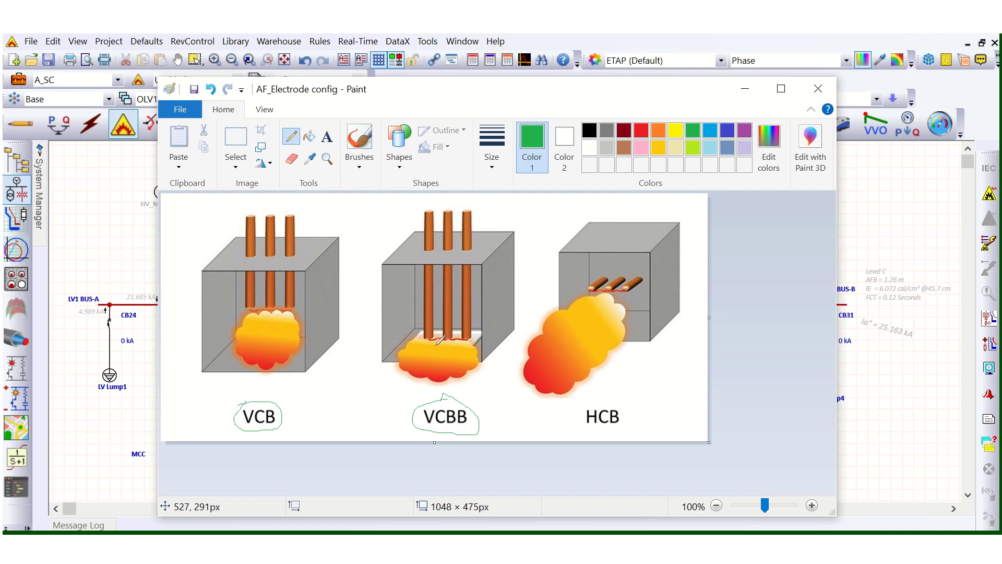
mouse_move(428, 346)
left_mouse_down()
mouse_move(469, 342)
mouse_move(424, 347)
left_mouse_up()
mouse_move(601, 400)
left_mouse_down()
mouse_move(580, 413)
mouse_move(587, 428)
mouse_move(630, 425)
mouse_move(621, 405)
mouse_move(598, 401)
left_mouse_up()
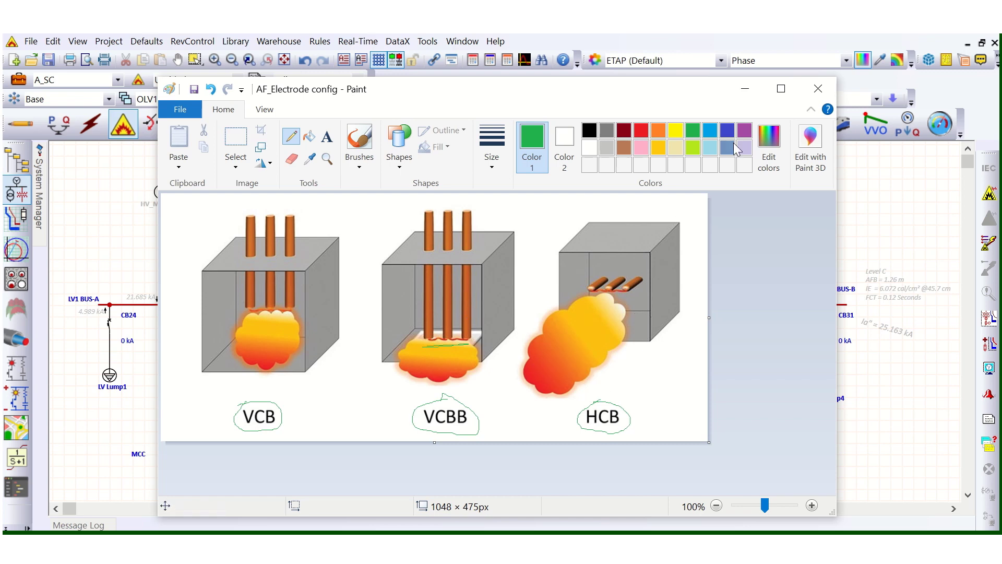
left_click(745, 89)
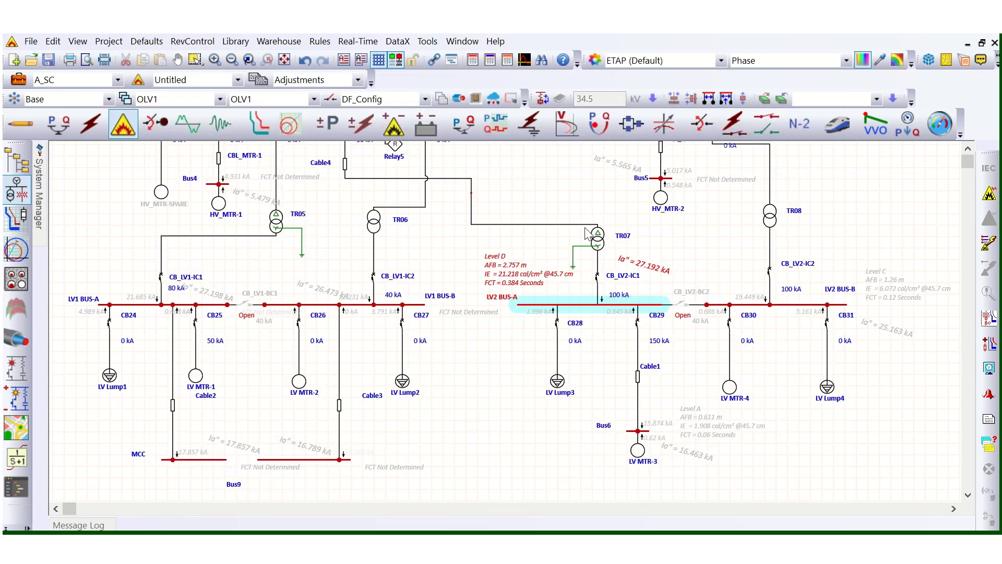
Open LV2 BUS-A's Bus Editor on the Rating page and bring up its Enclosure Editor.
double_click(567, 304)
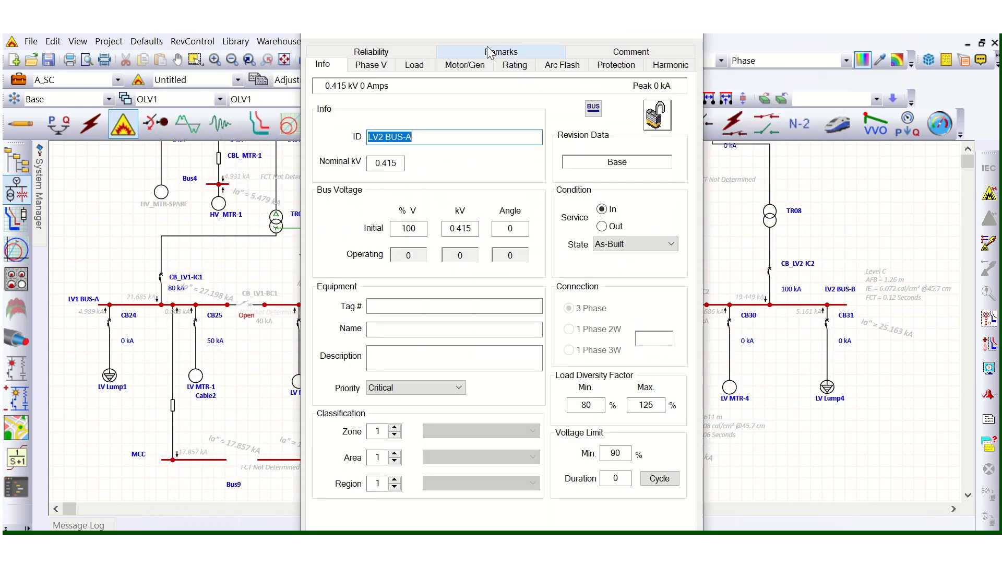
left_click_drag(445, 37, 286, 56)
left_click(360, 87)
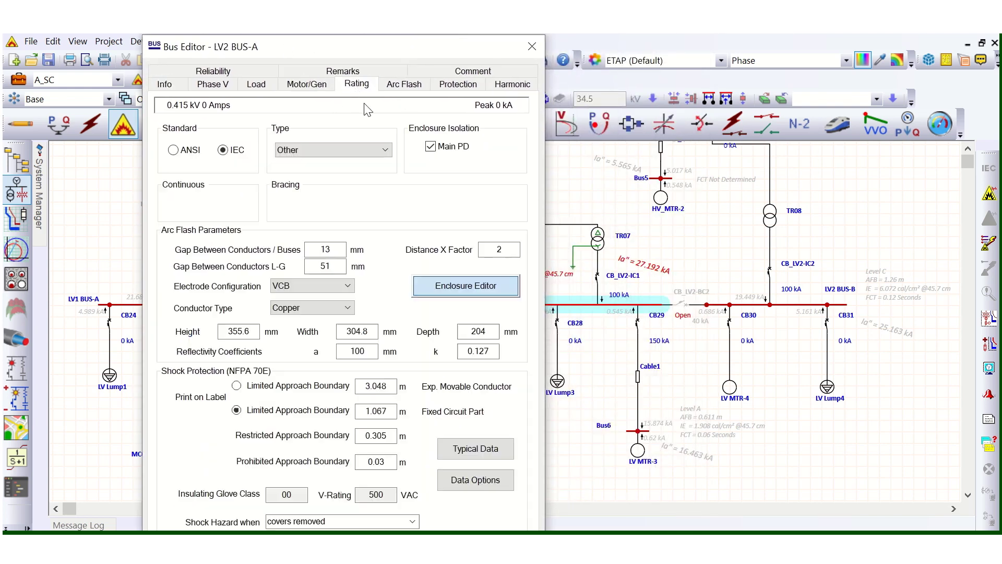
left_click(464, 292)
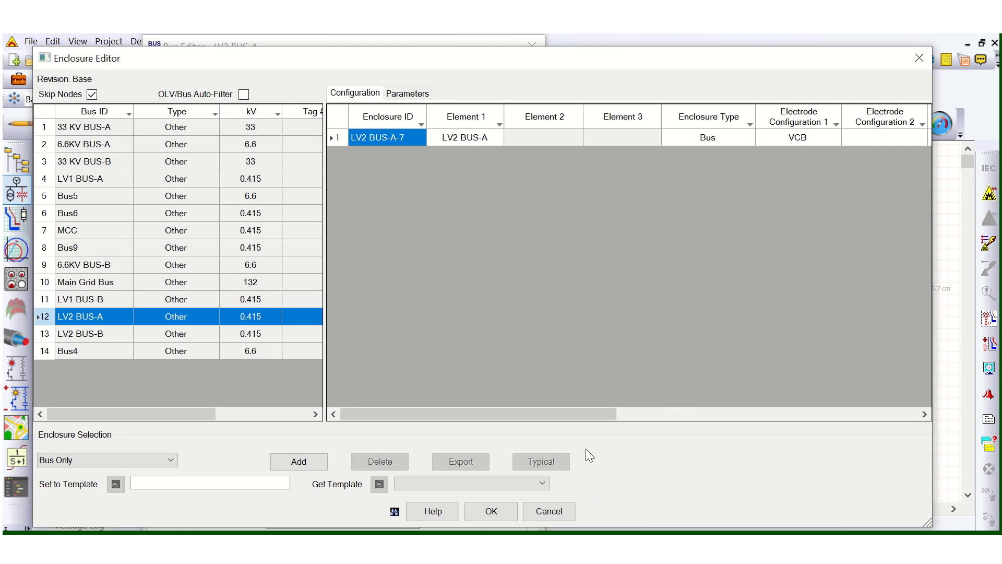
left_click_drag(593, 421, 868, 407)
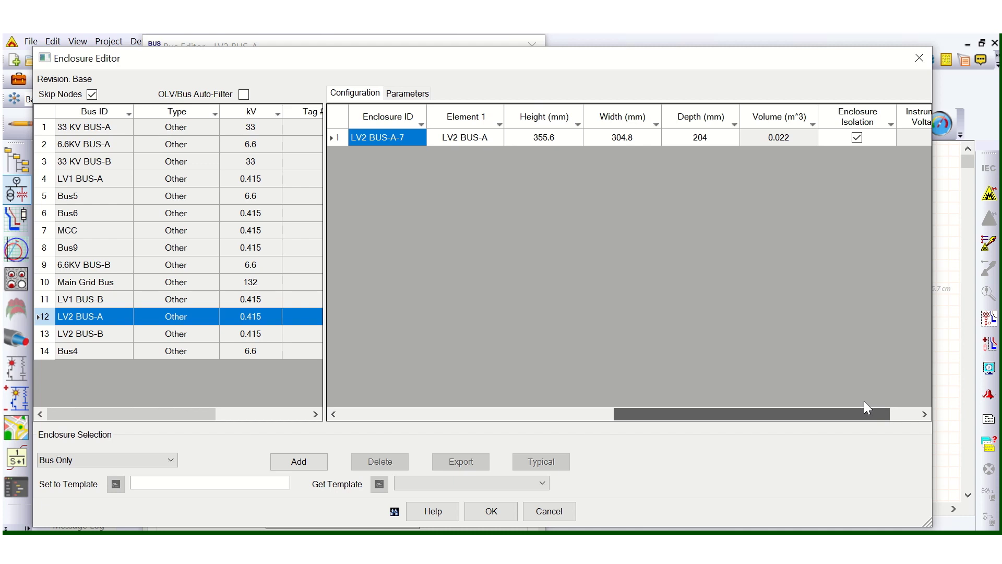
Review the enclosure dimensions: Height 355.6, Width 304.8 and Depth 204 mm.
left_click(553, 139)
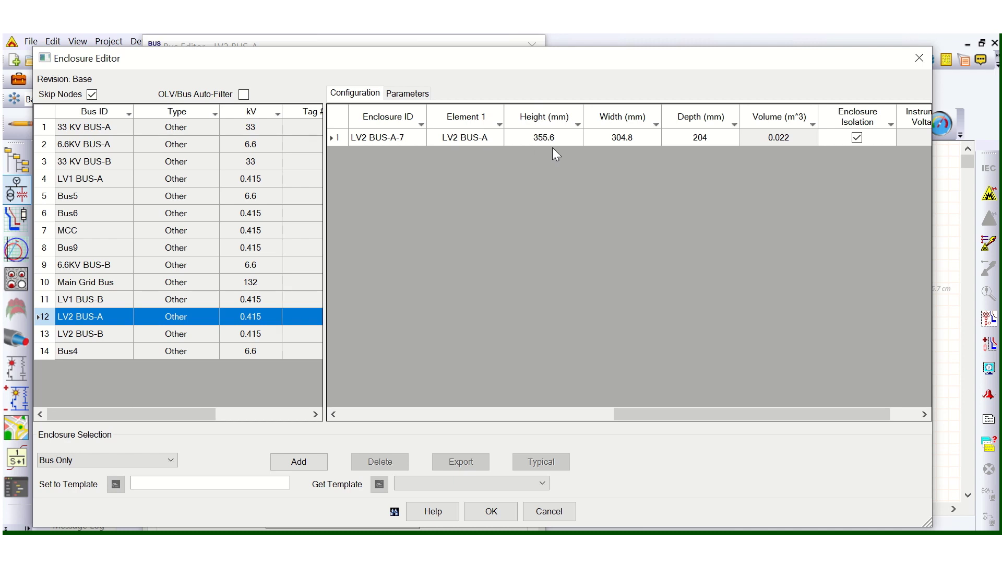
left_click(711, 138)
left_click(541, 141)
left_click_drag(534, 137, 562, 139)
left_click(613, 138)
left_click(712, 139)
Keep Electrode Configuration 1 as VCB and confirm the enclosure settings.
left_click_drag(624, 415, 468, 426)
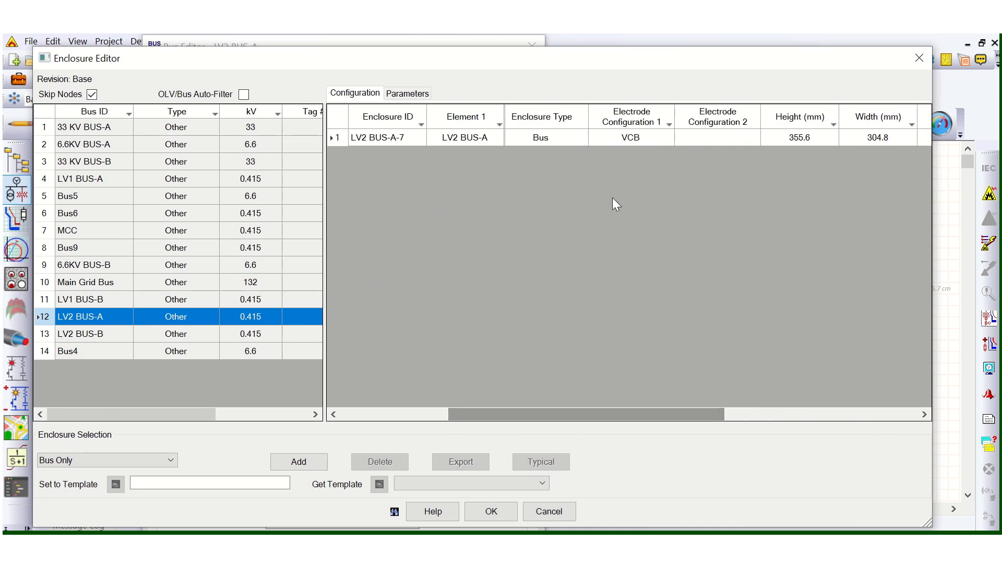
left_click(638, 137)
left_click(640, 141)
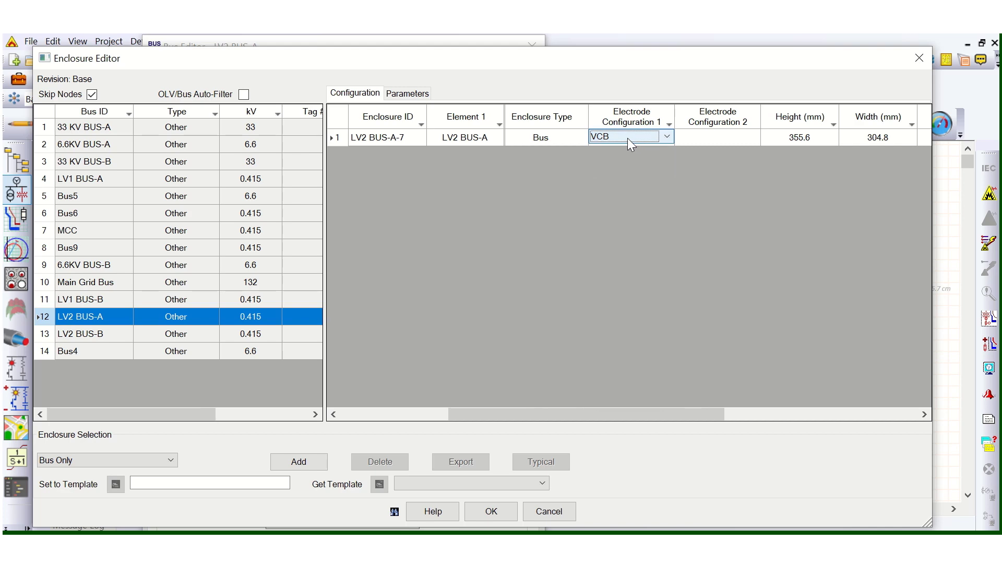
left_click(502, 514)
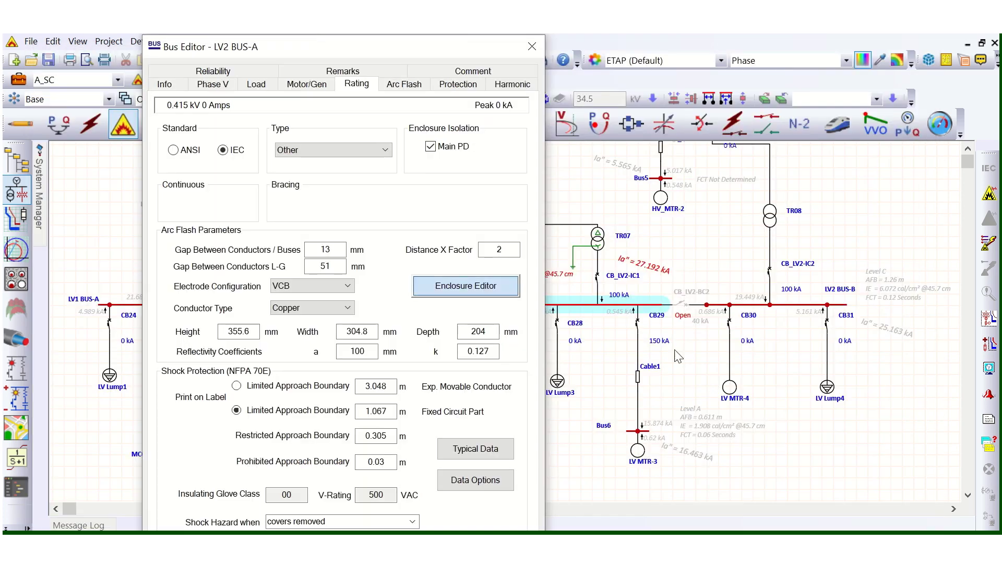
Close the Bus Editor, run Arc Flash, and zoom to LV2 BUS-A's Level D, 21.218 cal/cm² result.
key("Escape")
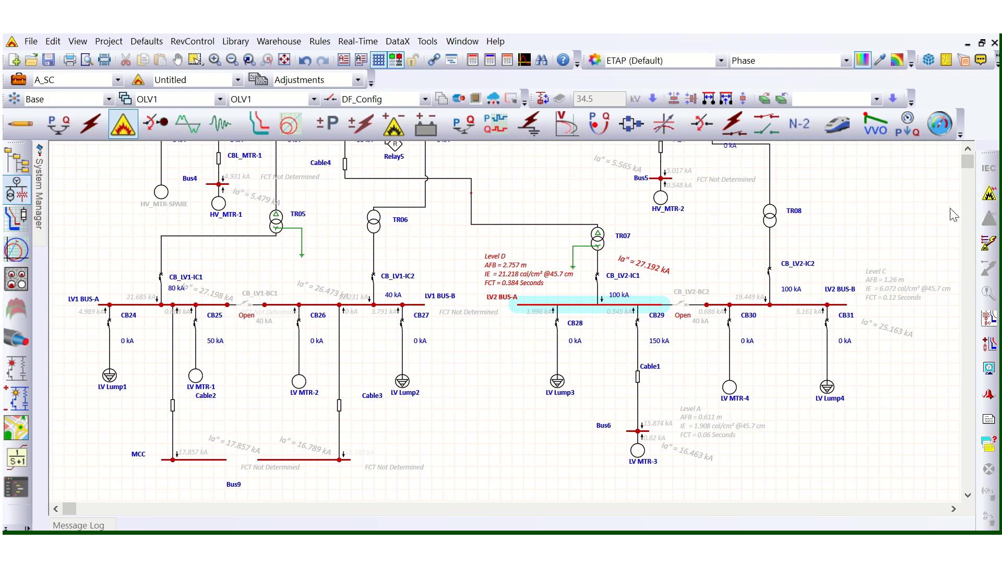
left_click(989, 192)
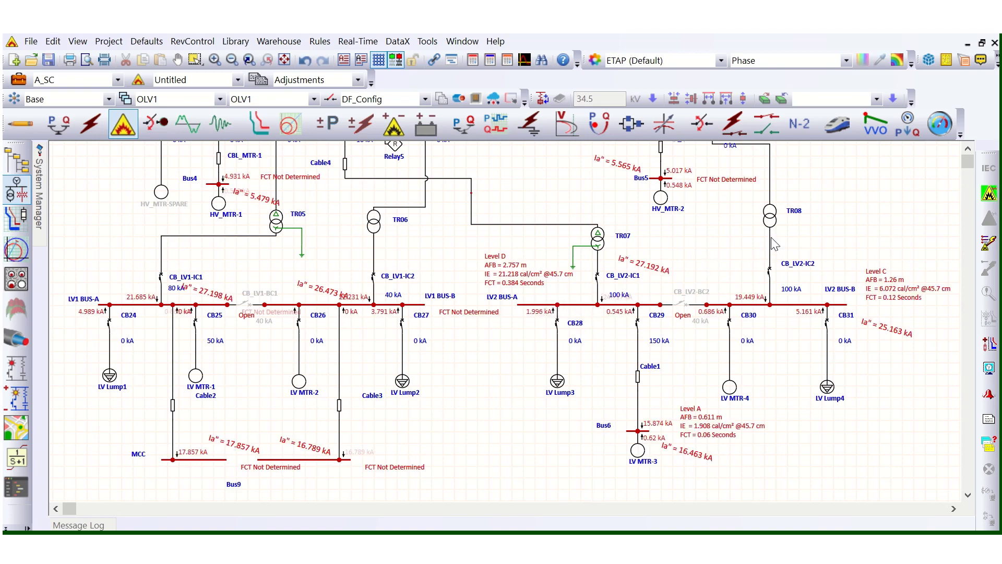
scroll(771, 238, "up", 1)
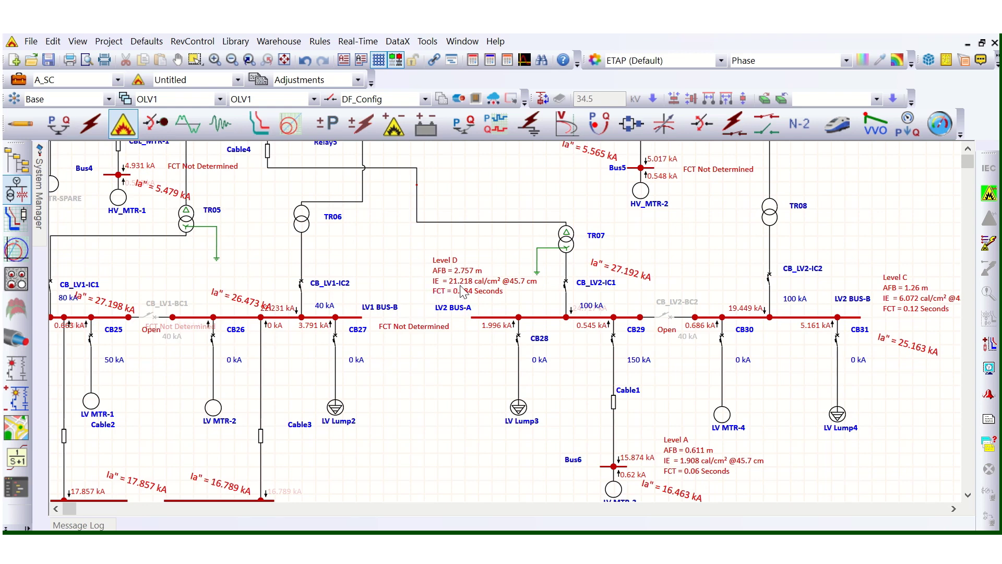
Change LV2 BUS-A's electrode configuration to VCBB and rerun Arc Flash, giving 30.944 cal/cm².
double_click(544, 322)
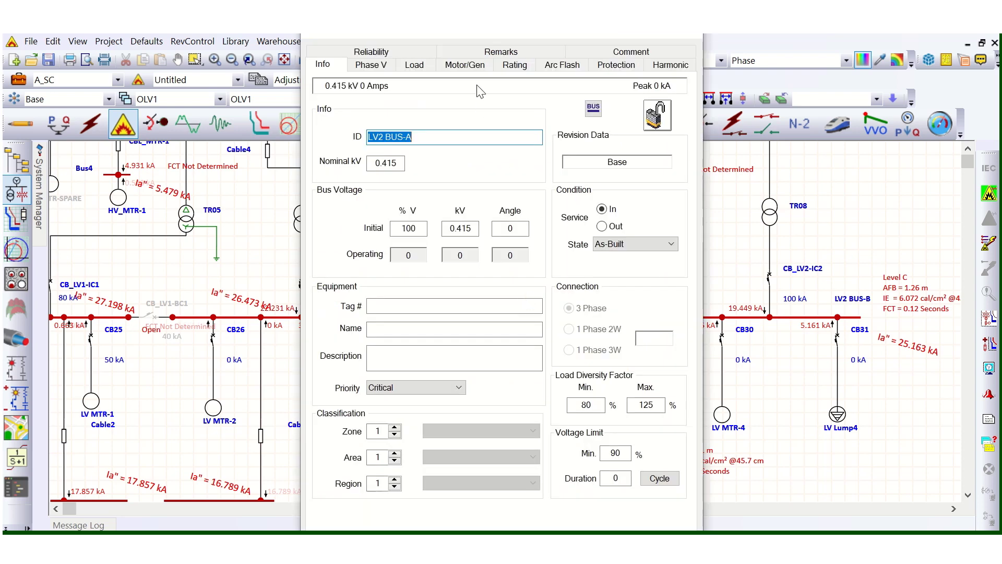
left_click(514, 64)
left_click(603, 276)
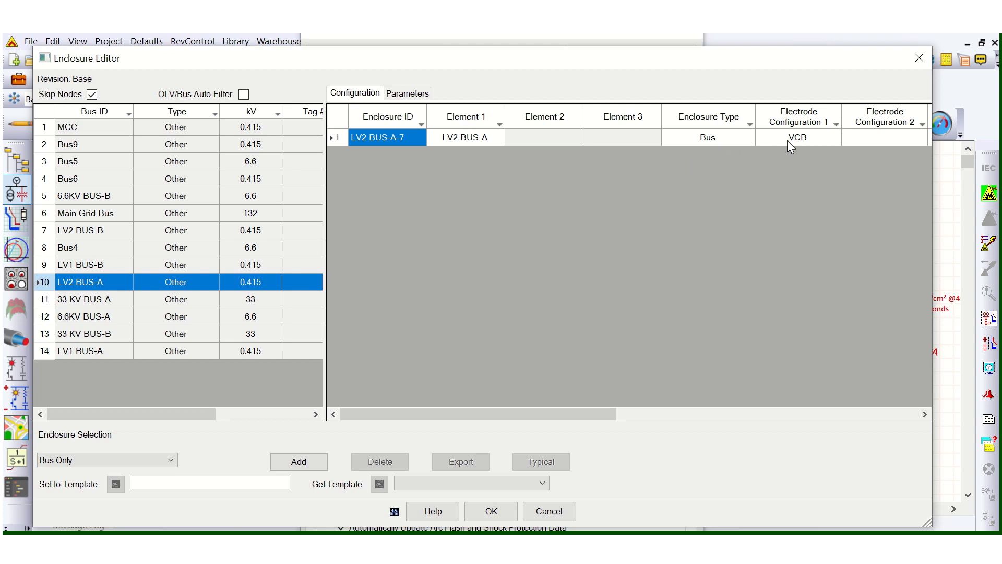
left_click(792, 146)
left_click(794, 147)
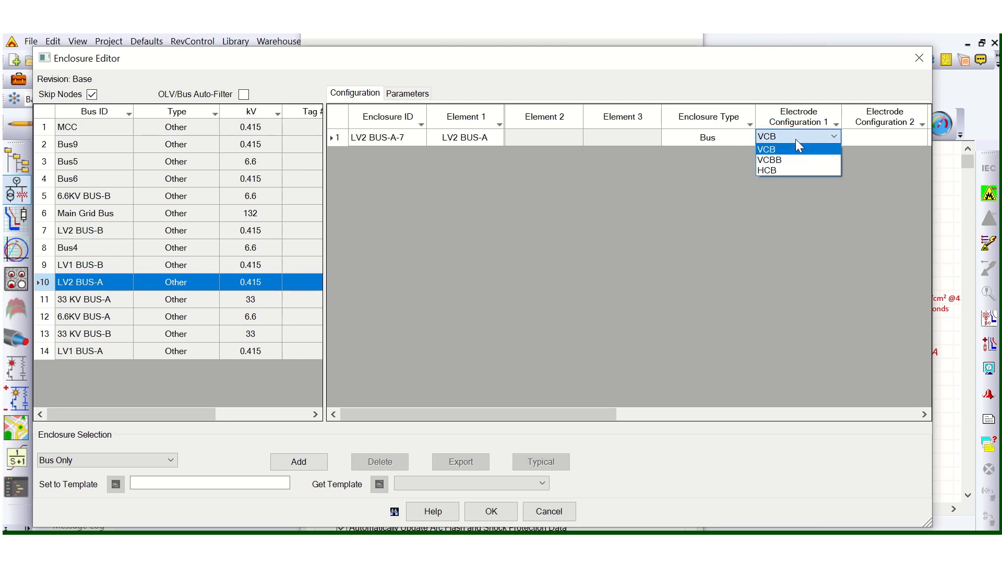
left_click(786, 166)
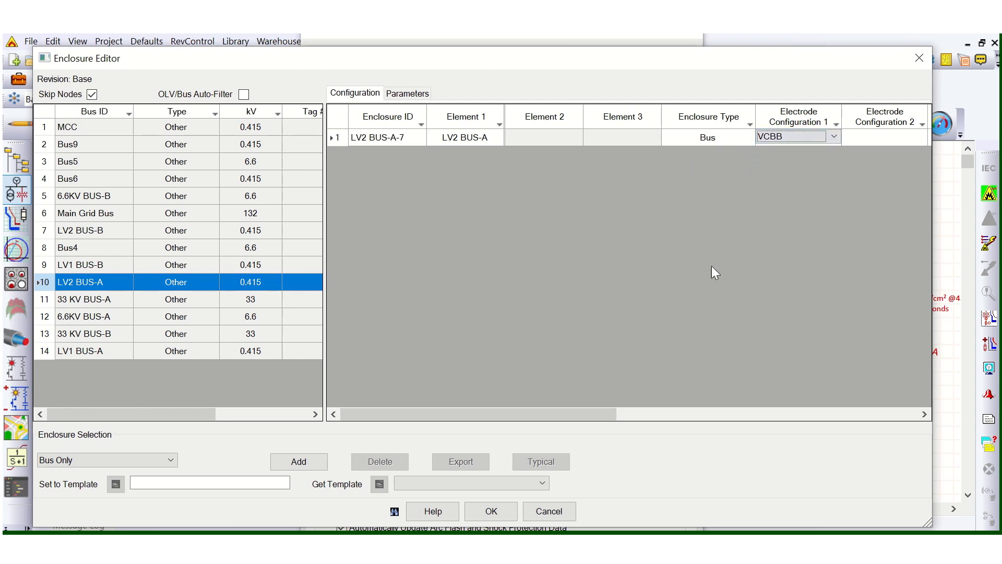
left_click(491, 511)
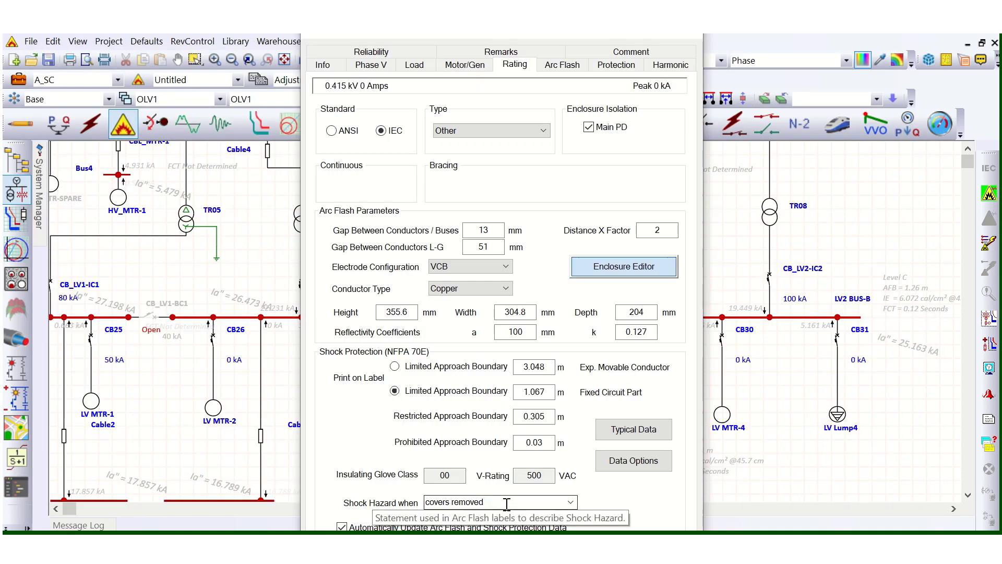
key("Return")
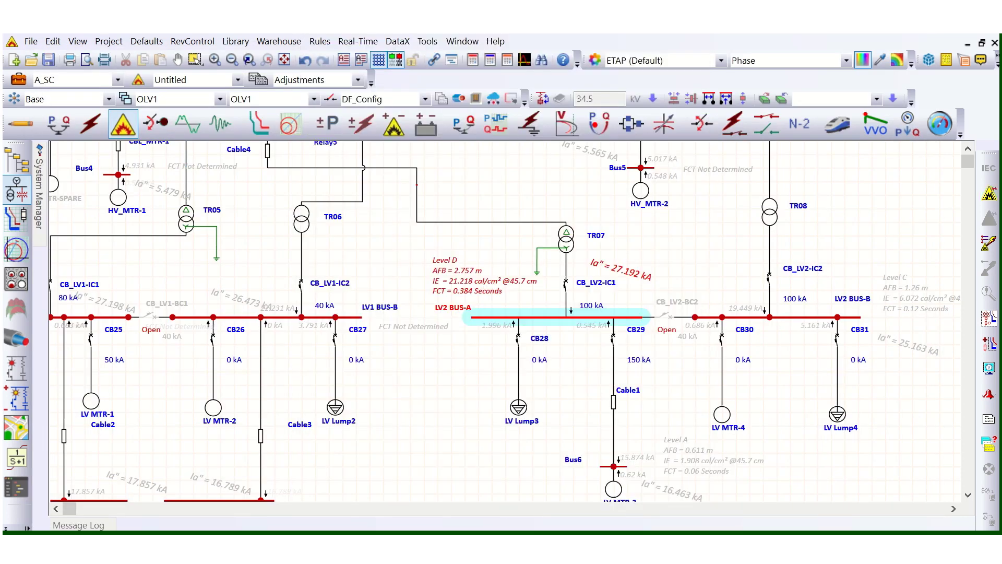
left_click(989, 193)
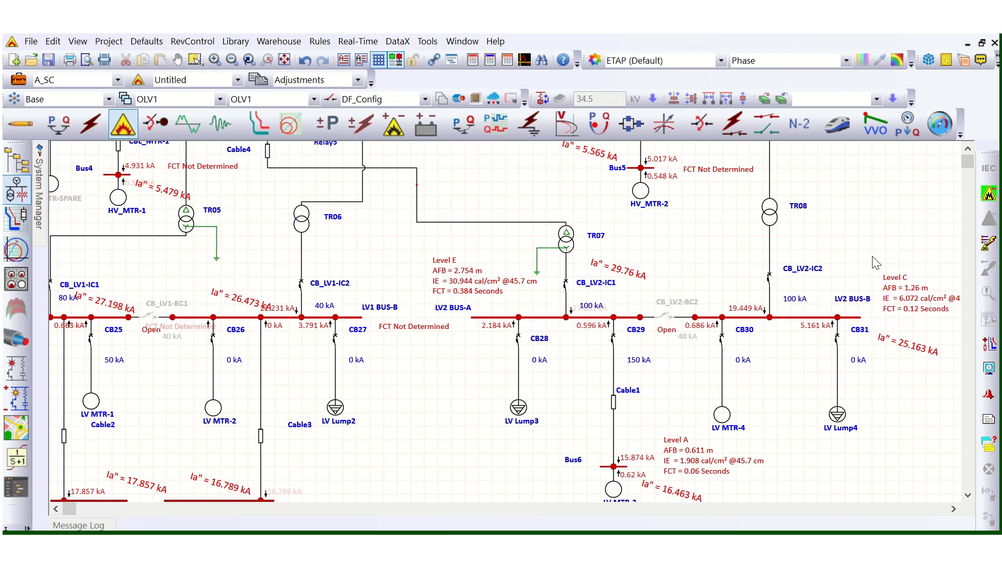
scroll(877, 239, "up", 2)
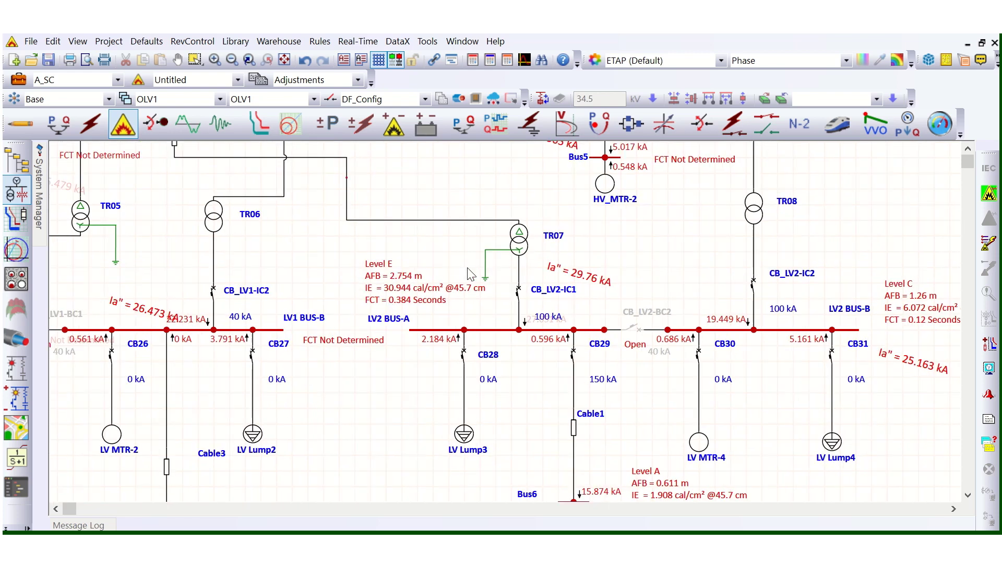
scroll(471, 273, "up", 1)
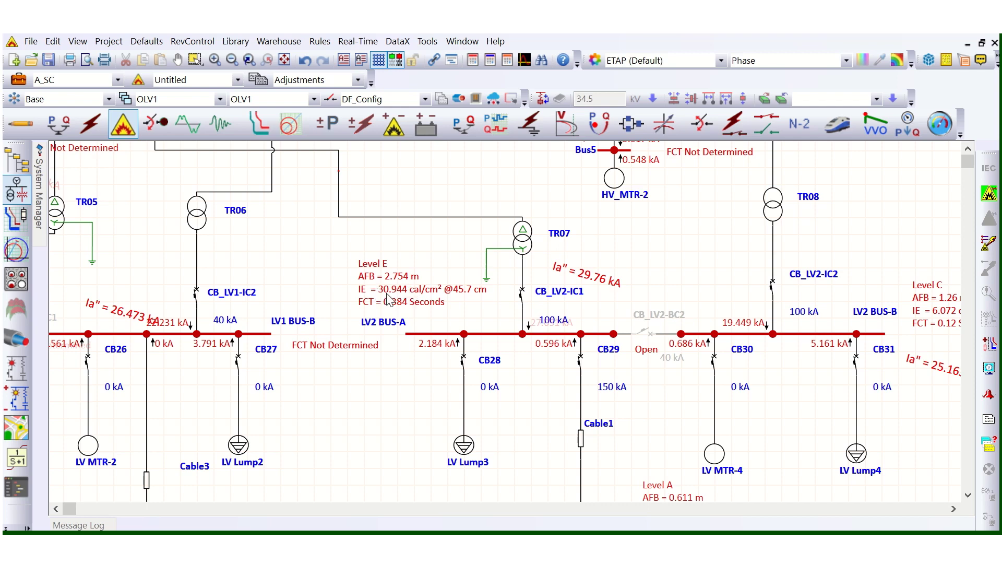
Set LV2 BUS-A's Electrode Configuration 1 to HCB in the Enclosure Editor and close the bus editor.
double_click(520, 330)
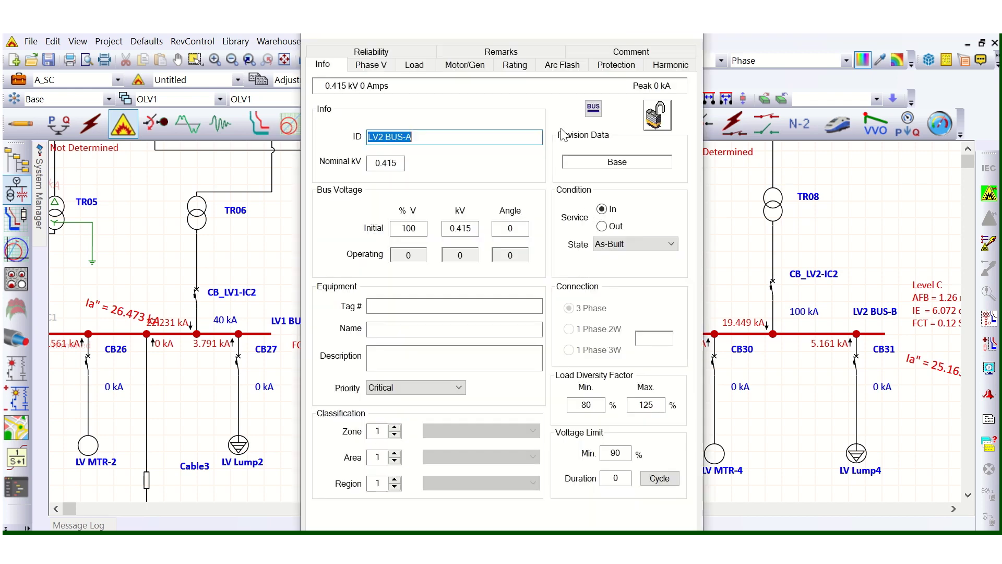
left_click(520, 69)
left_click(605, 261)
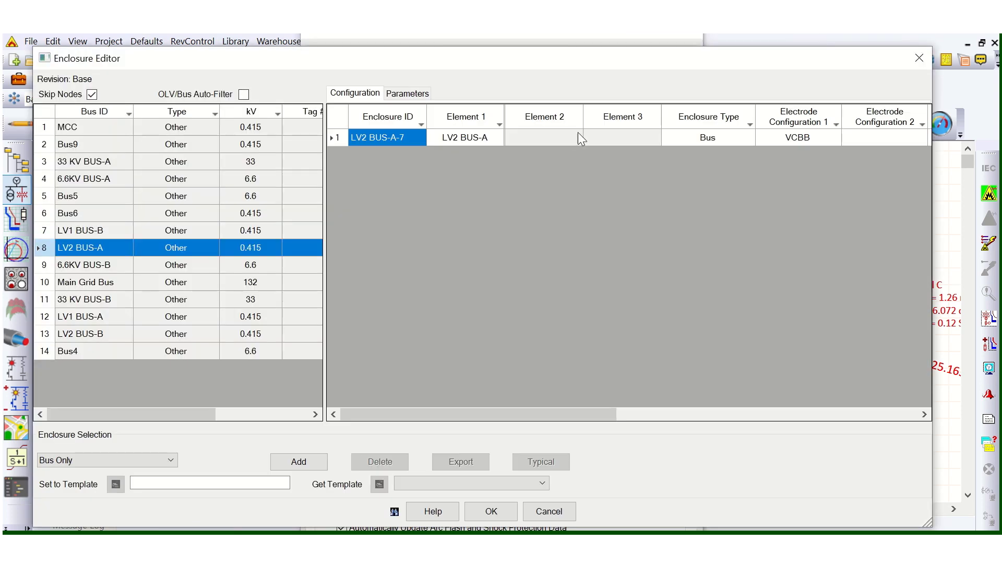
left_click(807, 139)
left_click(809, 142)
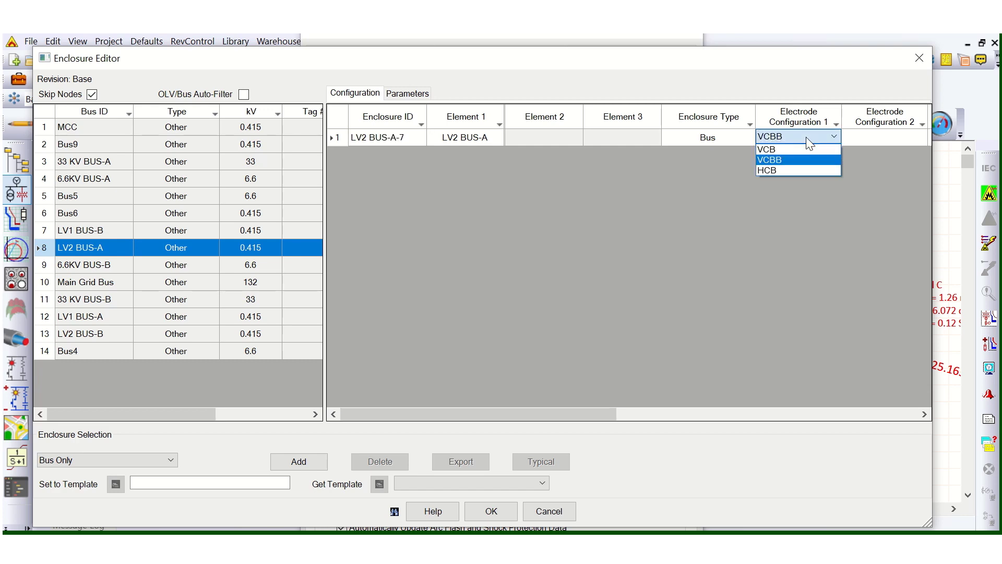
left_click(791, 170)
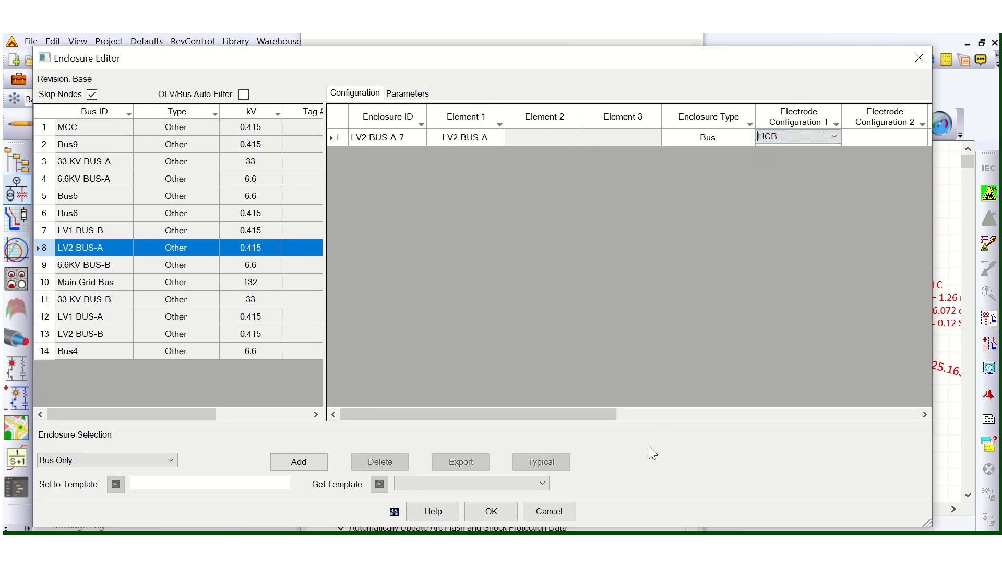
left_click(491, 511)
key("Return")
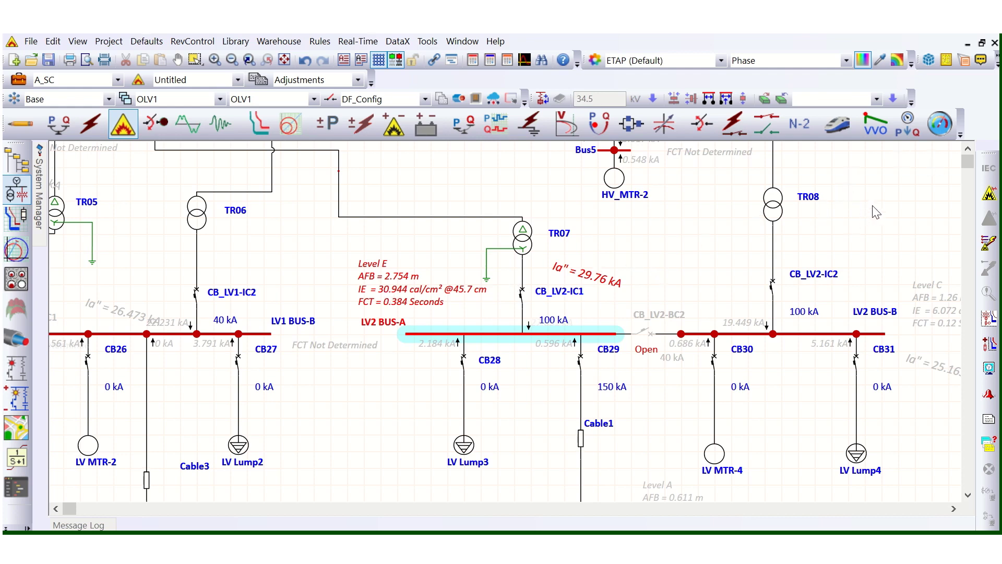
Rerun Arc Flash and zoom in on LV2 BUS-A: Level F, 40.431 cal/cm², AFB 2.583 m.
left_click(989, 193)
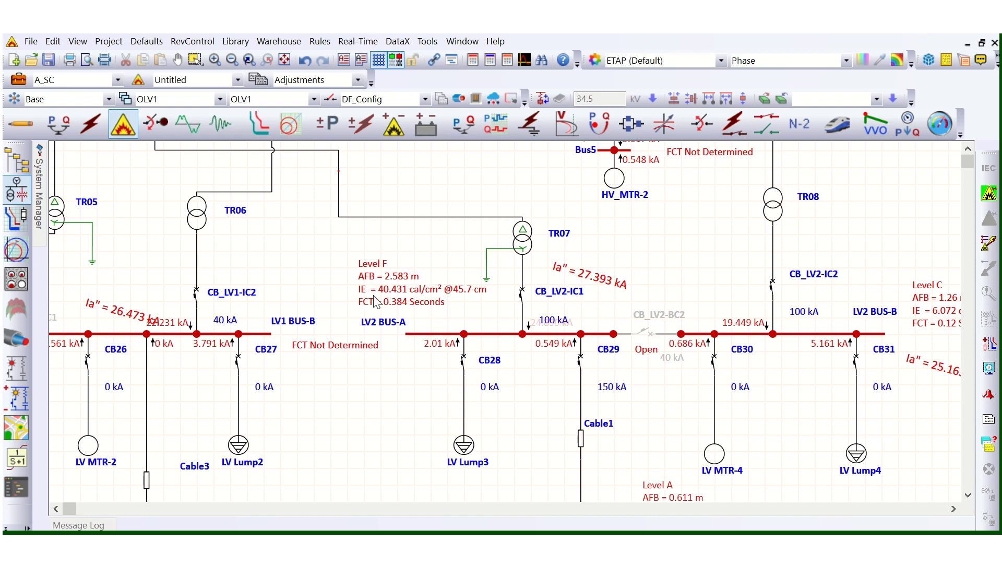
scroll(422, 258, "up", 1)
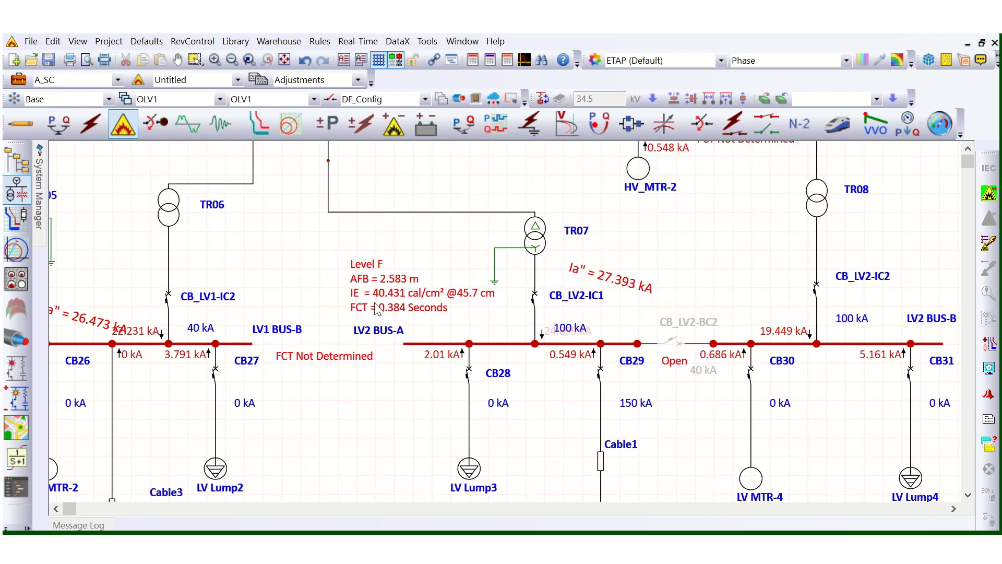
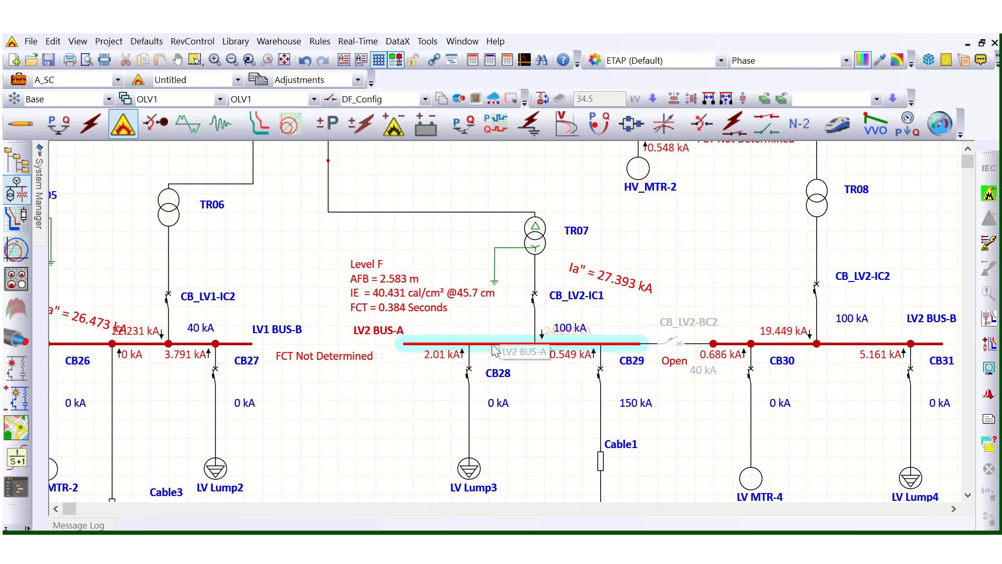
Open the Enclosure Editor from LV2 BUS-A's Rating settings and expand the Electrode Configuration 1 list.
double_click(493, 347)
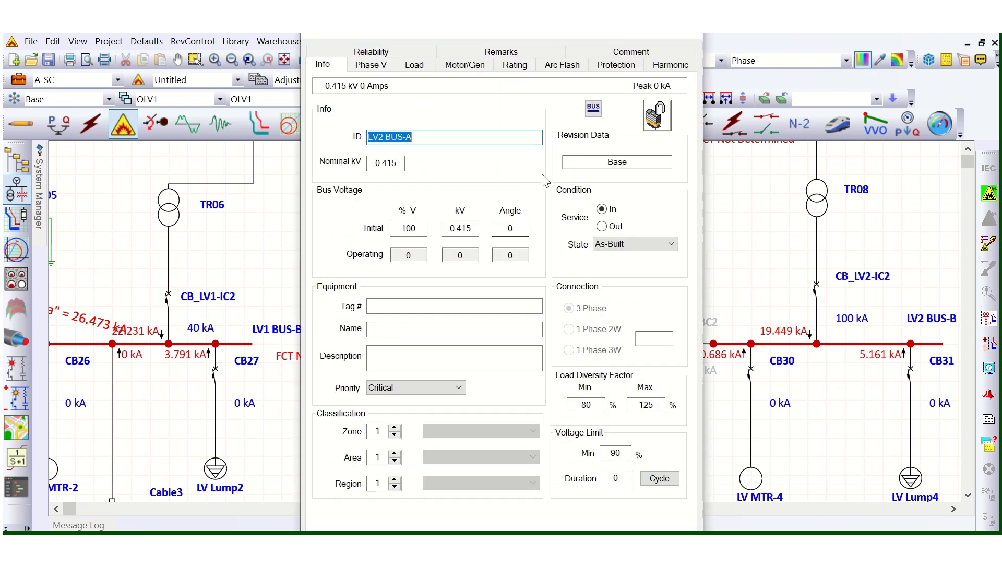
left_click(515, 64)
left_click(623, 267)
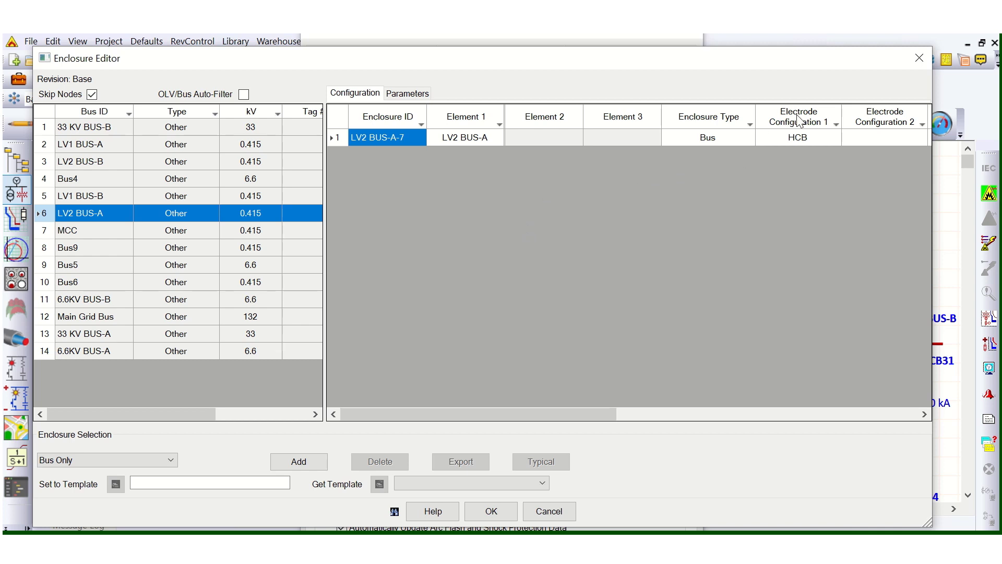
left_click(792, 136)
left_click(792, 136)
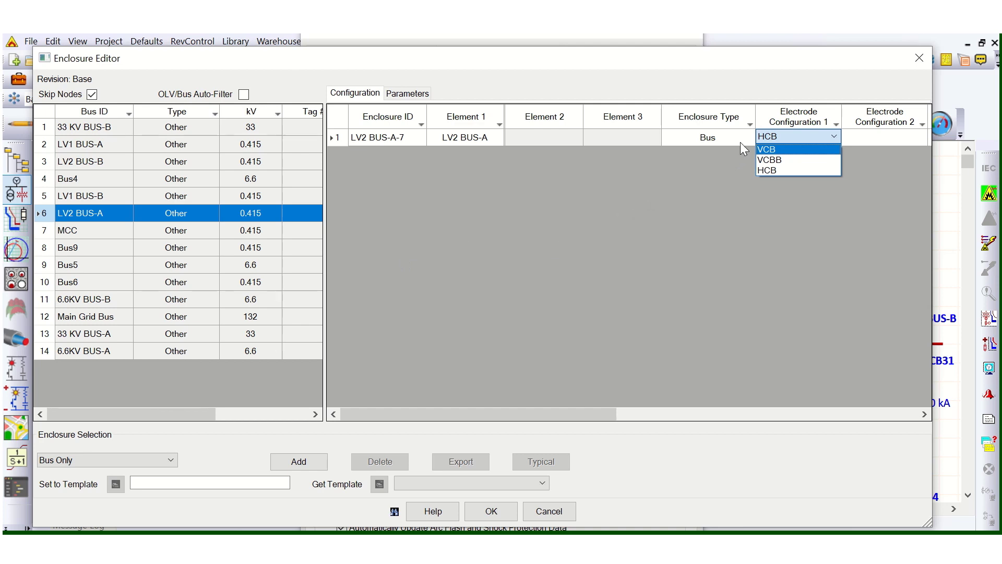
Close the Electrode Configuration 1 list, leaving enclosure LV2 BUS-A-7 set to HCB.
left_click(687, 190)
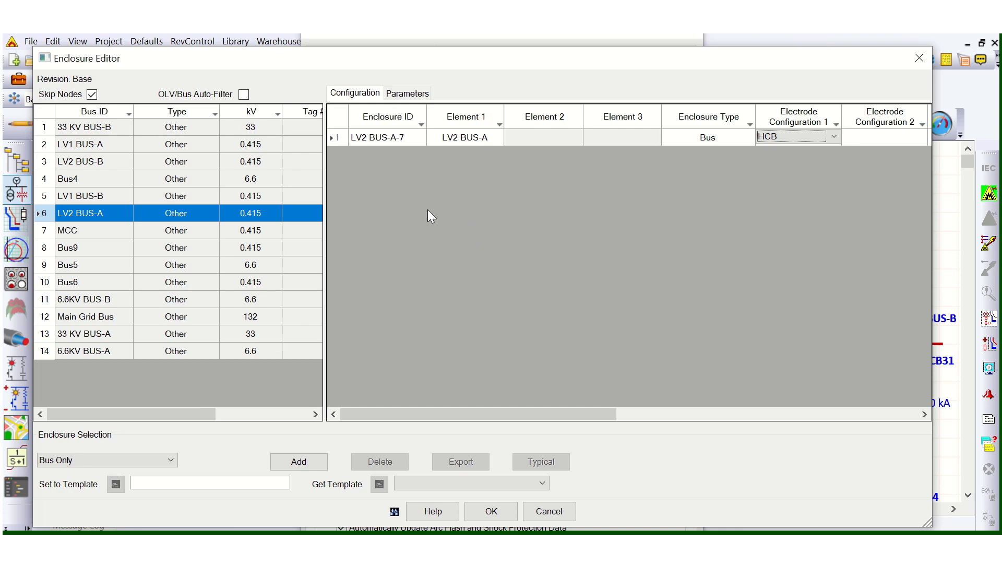
mouse_move(585, 30)
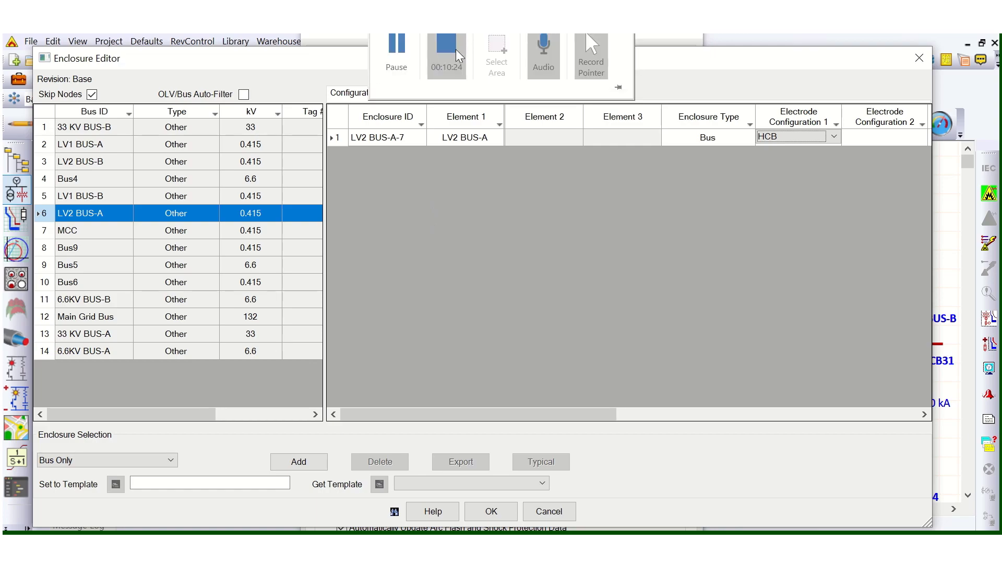